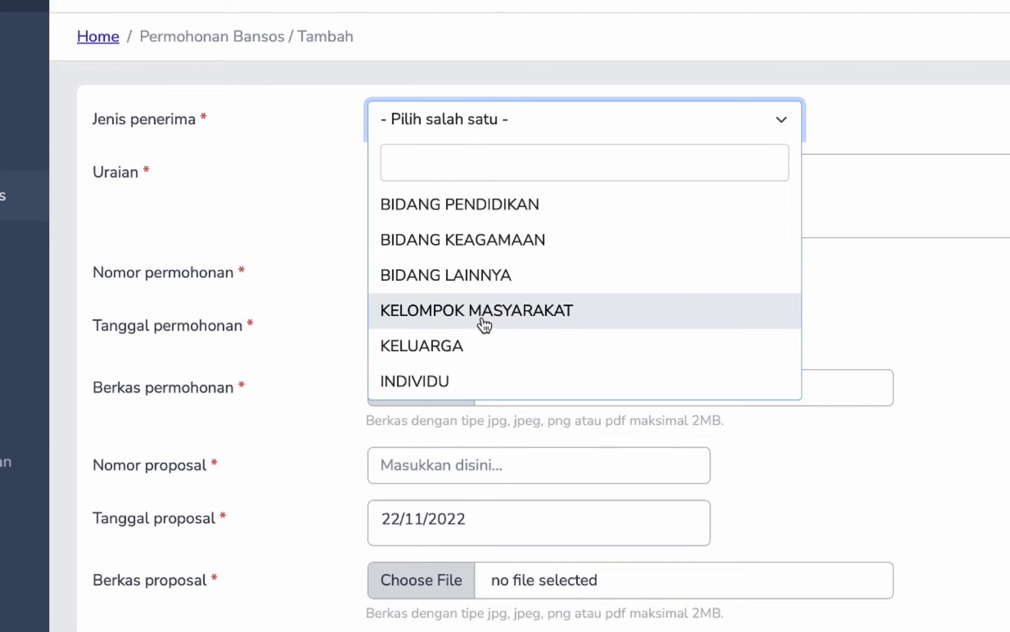
# - Choose BIDANG KEAGAMAAN, describe it as 'Pembangunan Kubah Mesjid Desa Pulo Sarok', and begin application number 123412/2022
pyautogui.click(464, 253)
pyautogui.click(481, 202)
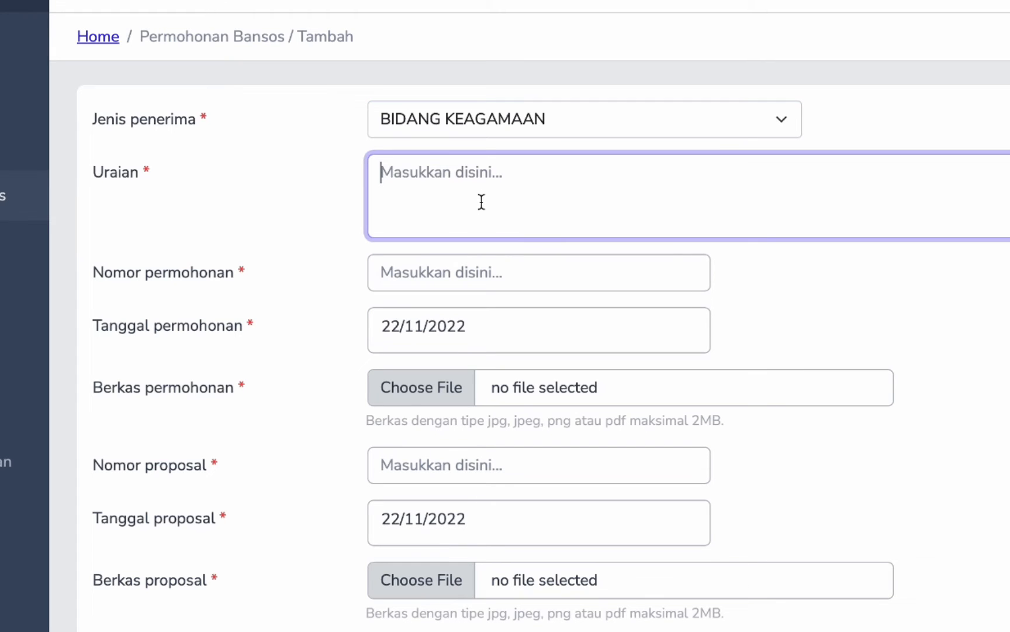
pyautogui.write('Pemb')
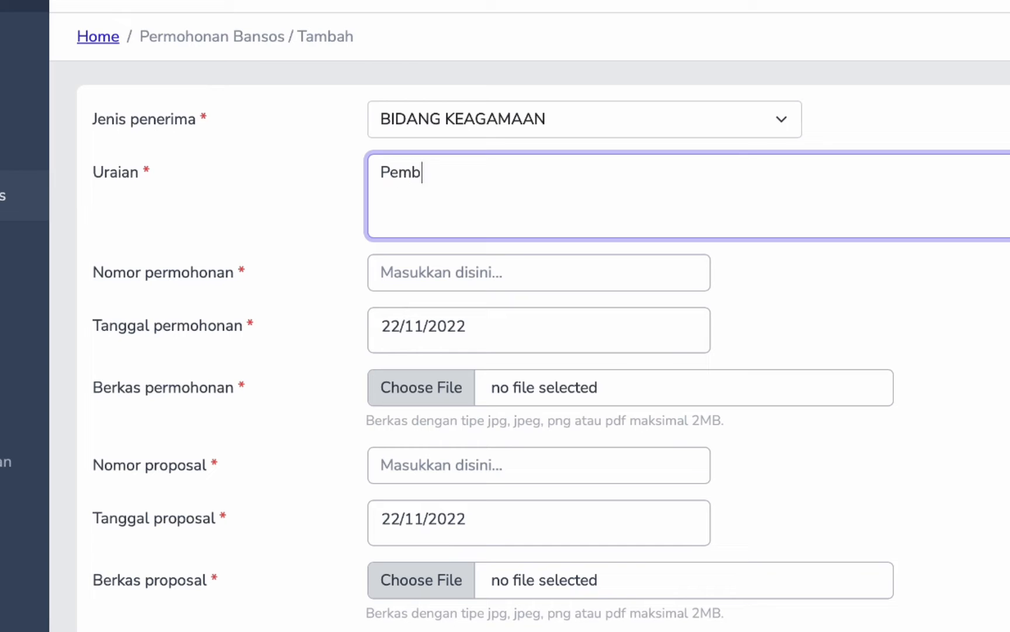
pyautogui.write('angunan Kub')
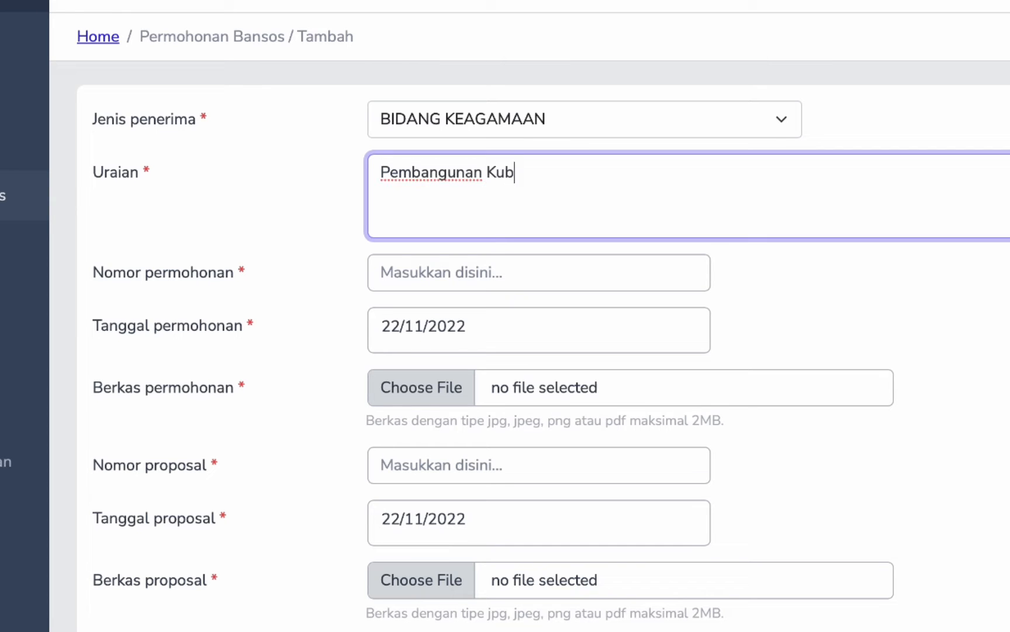
pyautogui.write('ah Mesjid ')
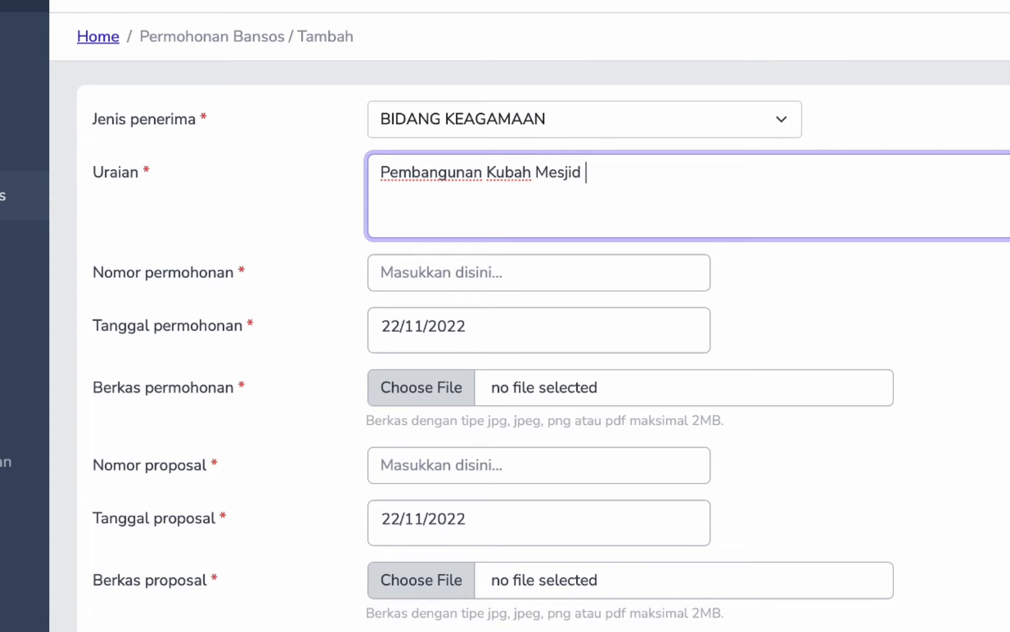
pyautogui.write('Desa Pulo Satok')
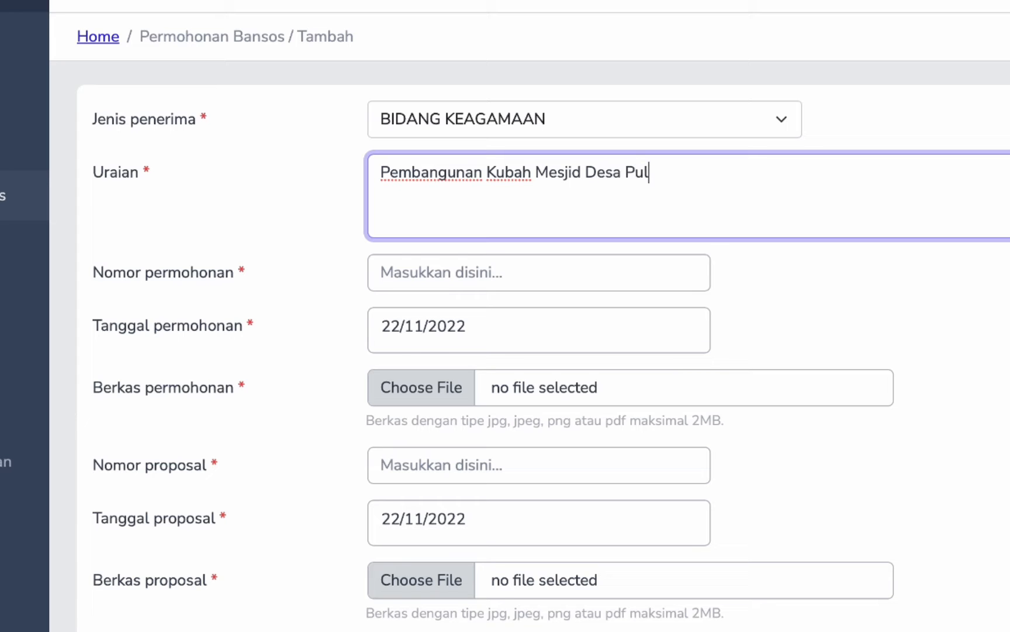
pyautogui.press('BackSpace')
pyautogui.press('BackSpace')
pyautogui.press('BackSpace')
pyautogui.write('rok')
pyautogui.click(381, 273)
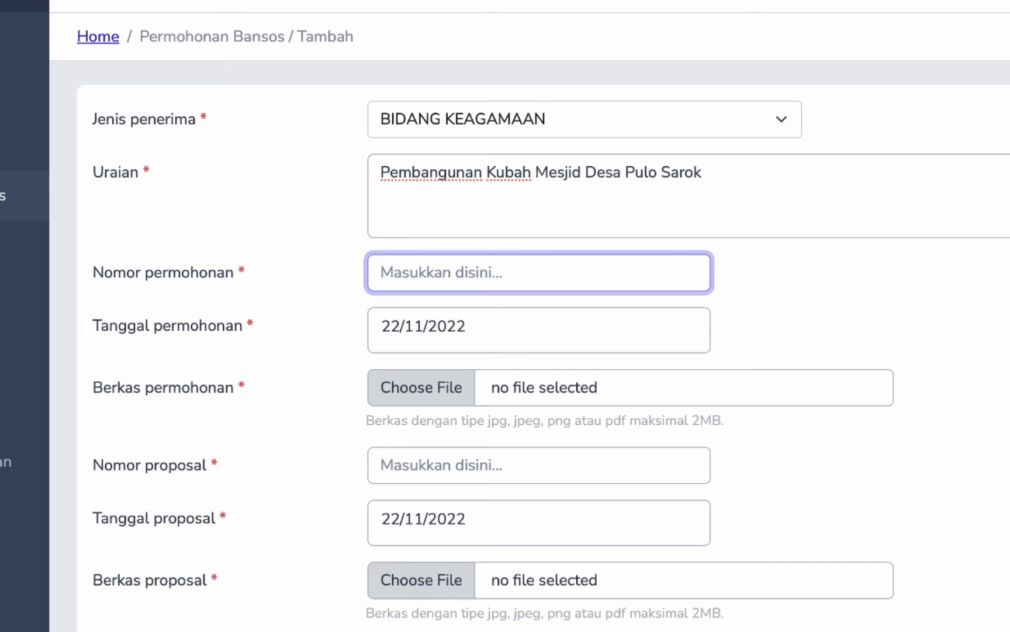
pyautogui.write('123412/20')
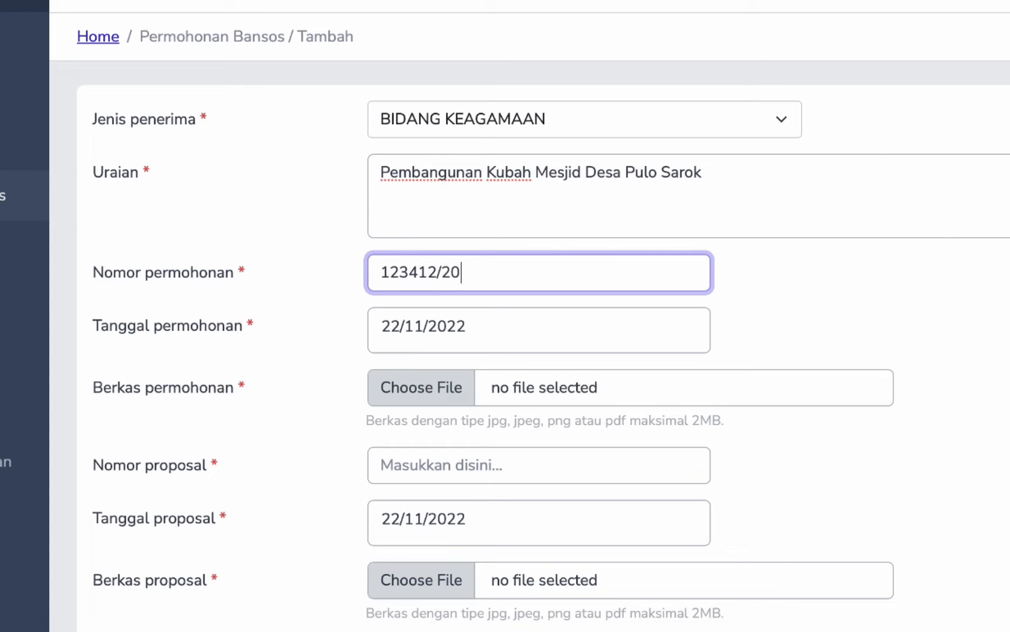
pyautogui.write('022')
# - Attach Brochure Talenta.pdf from Downloads as the application file
pyautogui.click(419, 396)
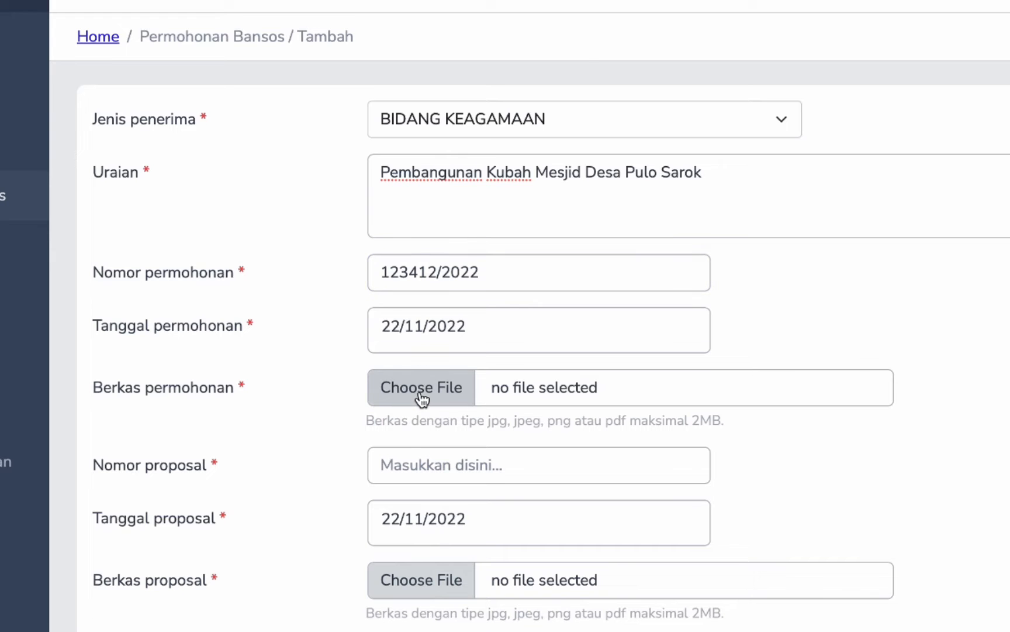
pyautogui.scroll(-10, 234, 398)
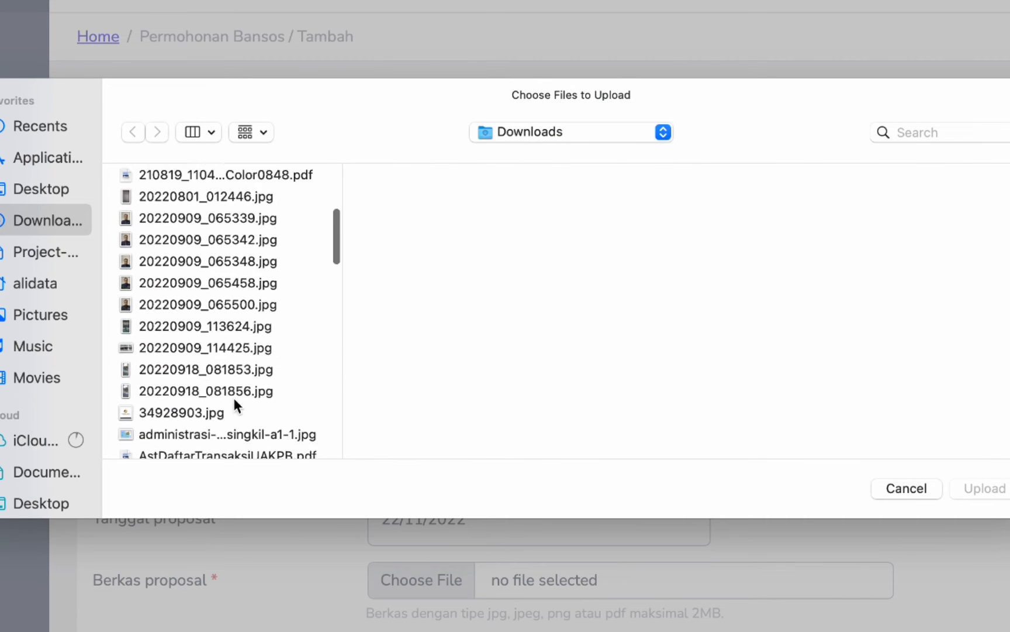
pyautogui.scroll(-2, 234, 403)
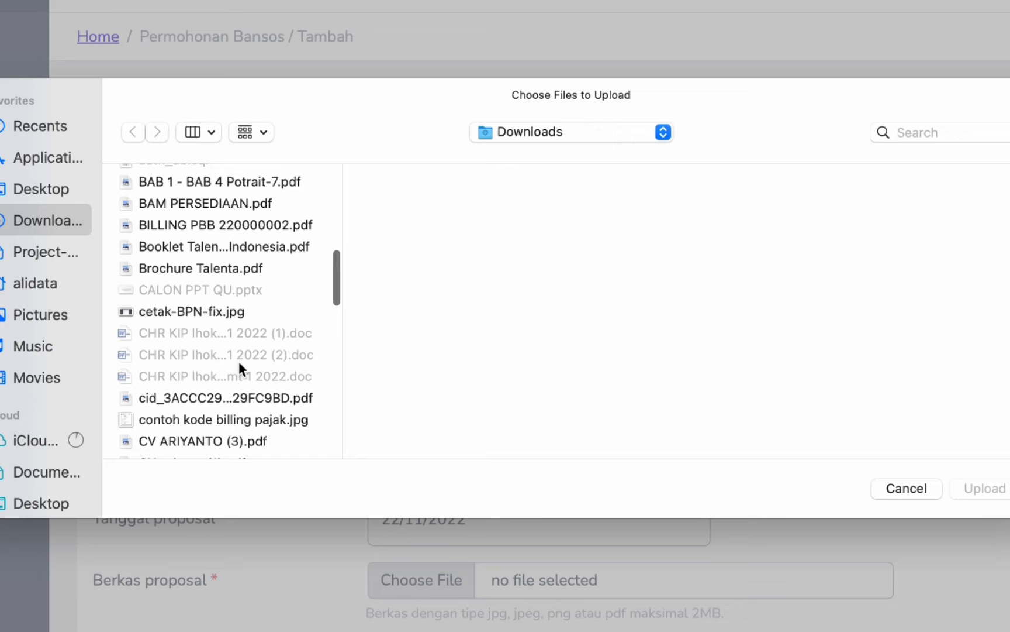
pyautogui.click(221, 268)
pyautogui.click(965, 487)
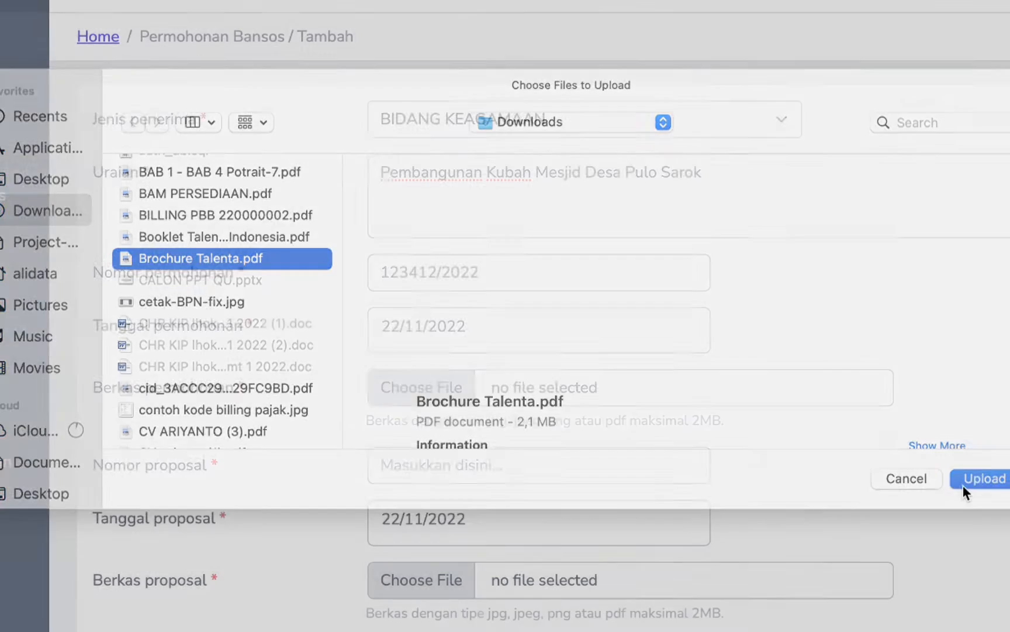
pyautogui.scroll(-5, 563, 458)
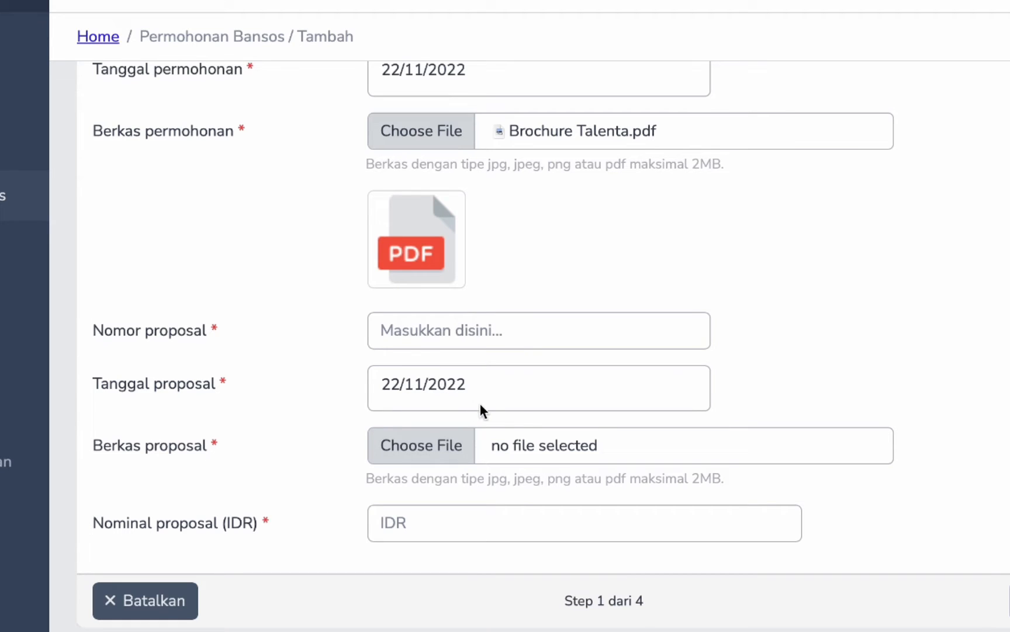
# - Enter proposal number 24532/3453 and attach the cid PDF as the proposal file
pyautogui.click(484, 340)
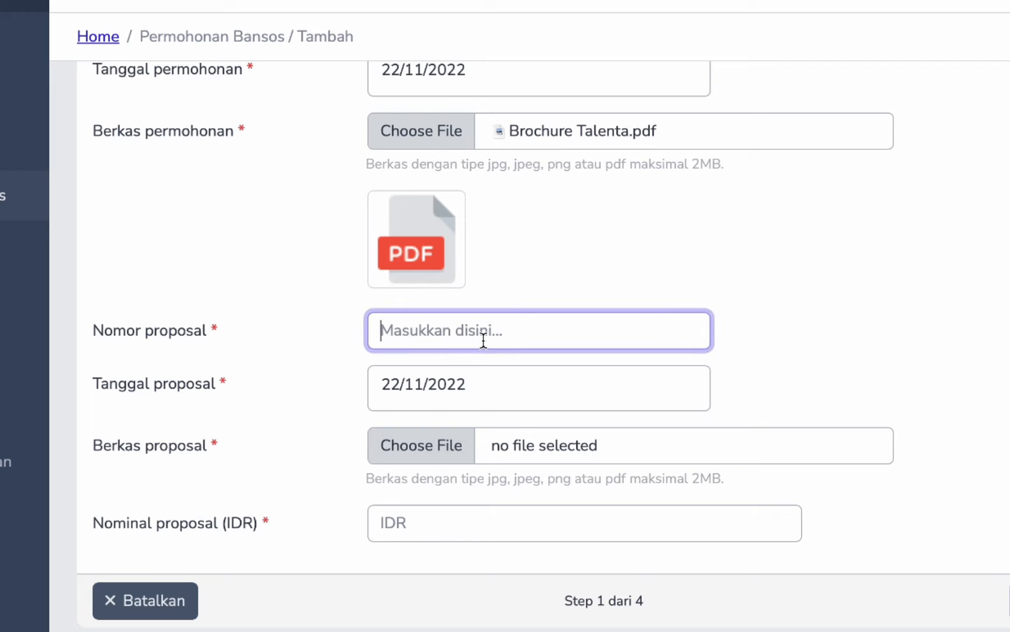
pyautogui.write('24532/3453')
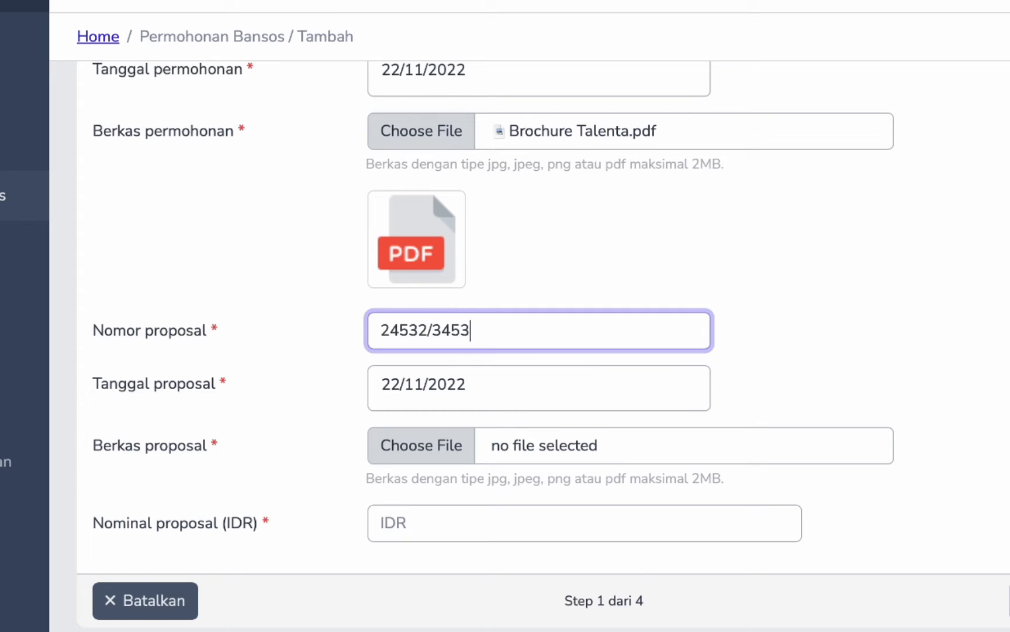
pyautogui.click(459, 448)
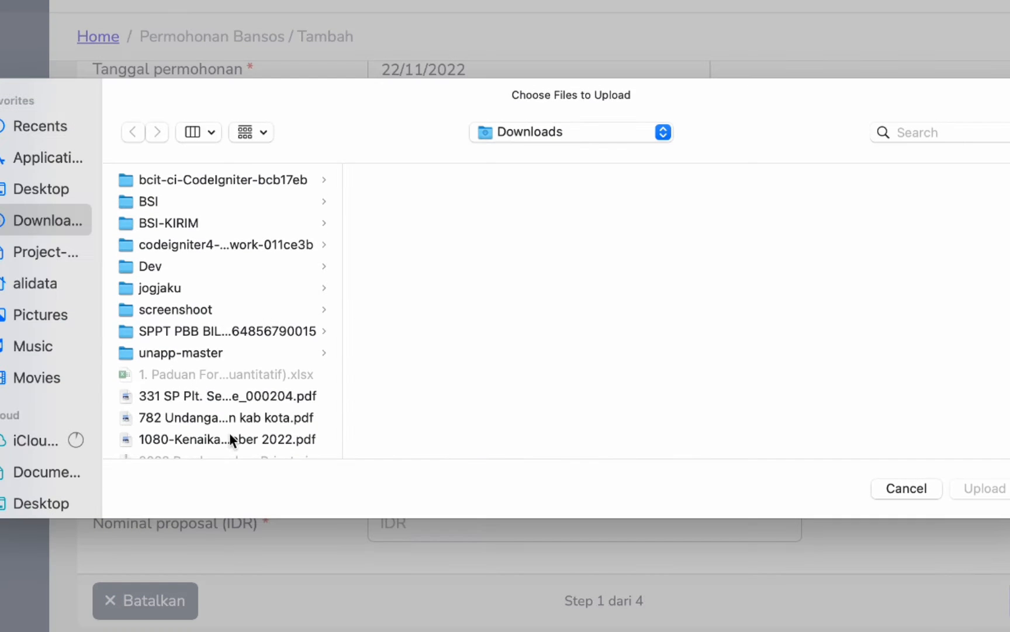
pyautogui.scroll(-3, 228, 431)
pyautogui.scroll(-5, 228, 432)
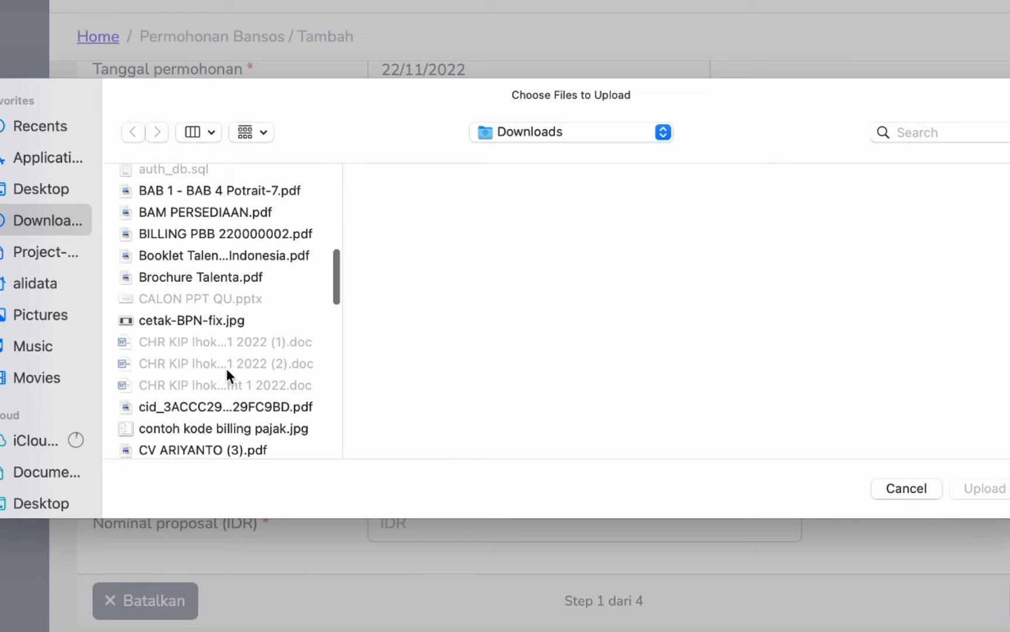
pyautogui.click(203, 407)
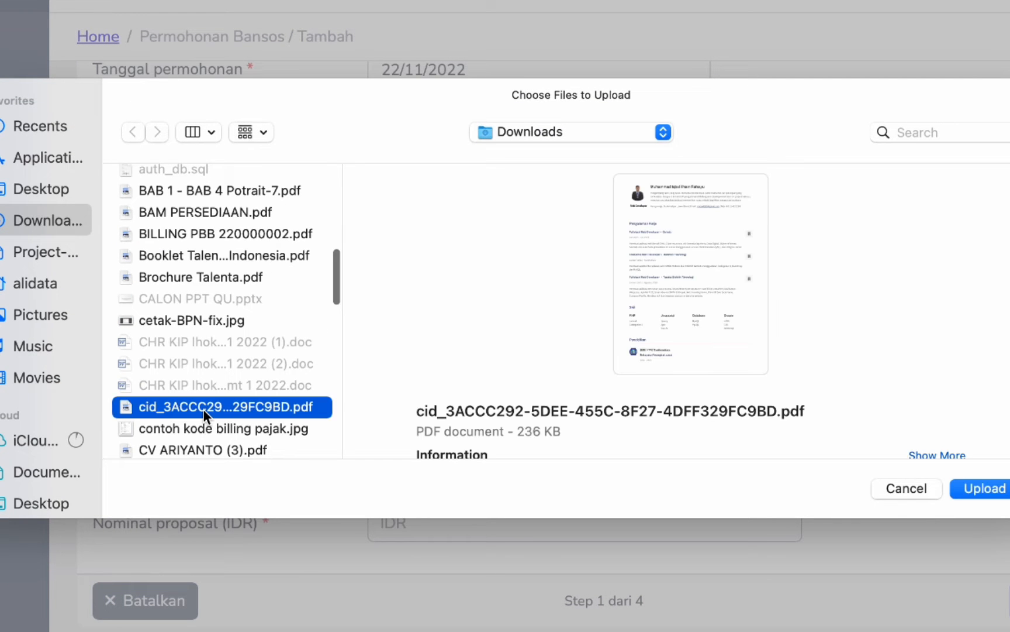
pyautogui.click(981, 487)
# - Set the nominal amount to 500.000.000 IDR
pyautogui.scroll(-2, 466, 543)
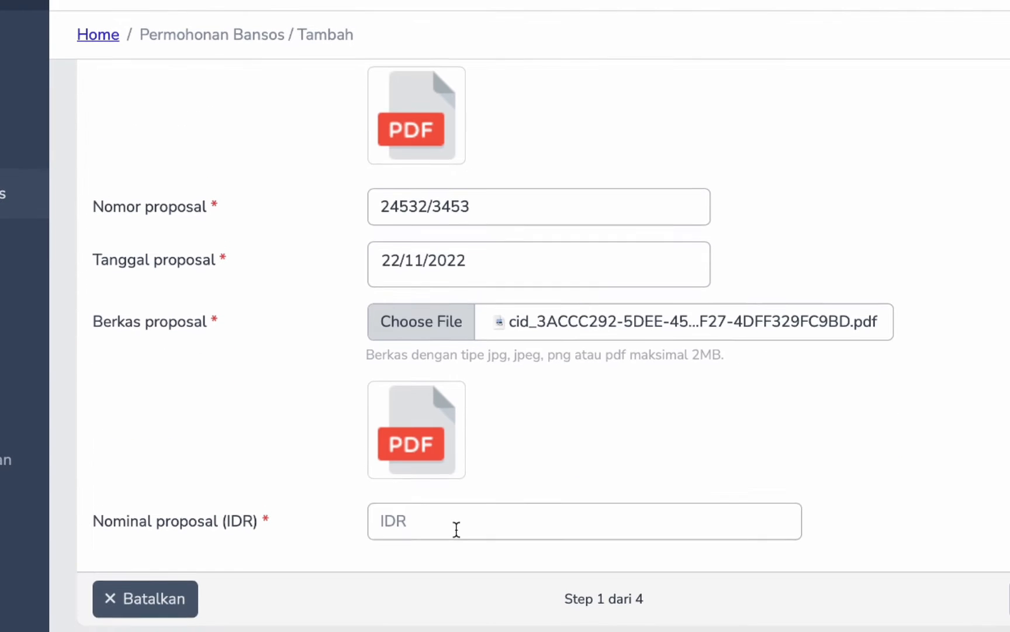
pyautogui.click(456, 530)
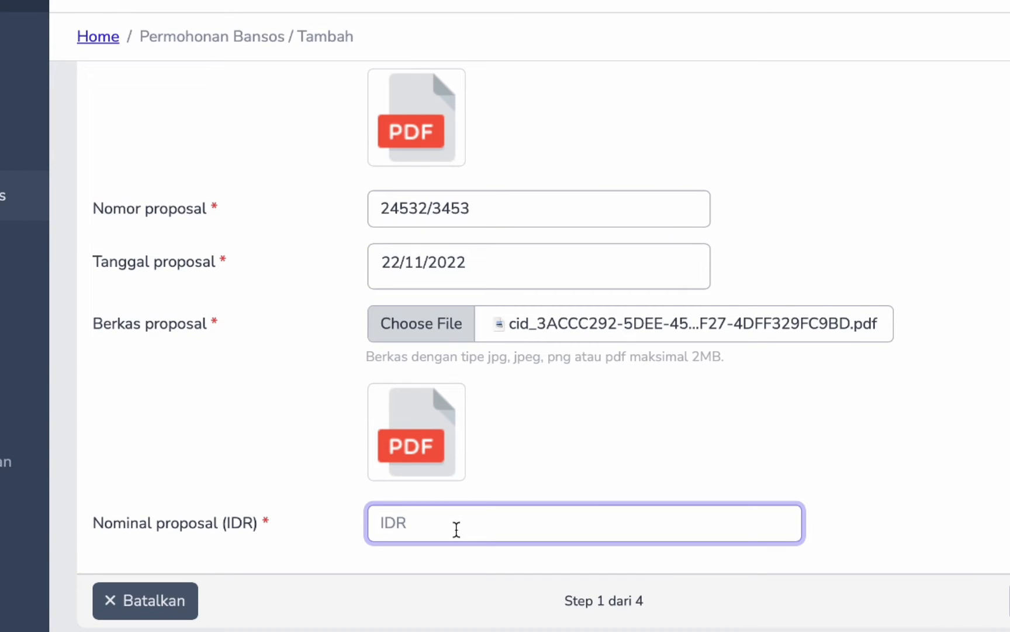
pyautogui.write('500.000.000')
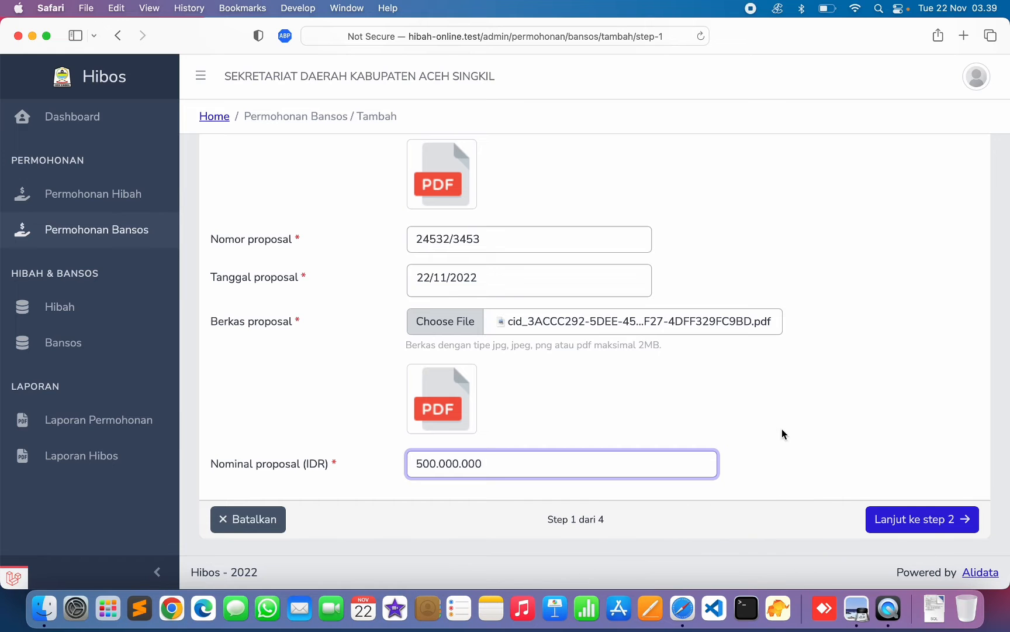
# - Continue to step 2 and enter the recipient's full name
pyautogui.click(933, 522)
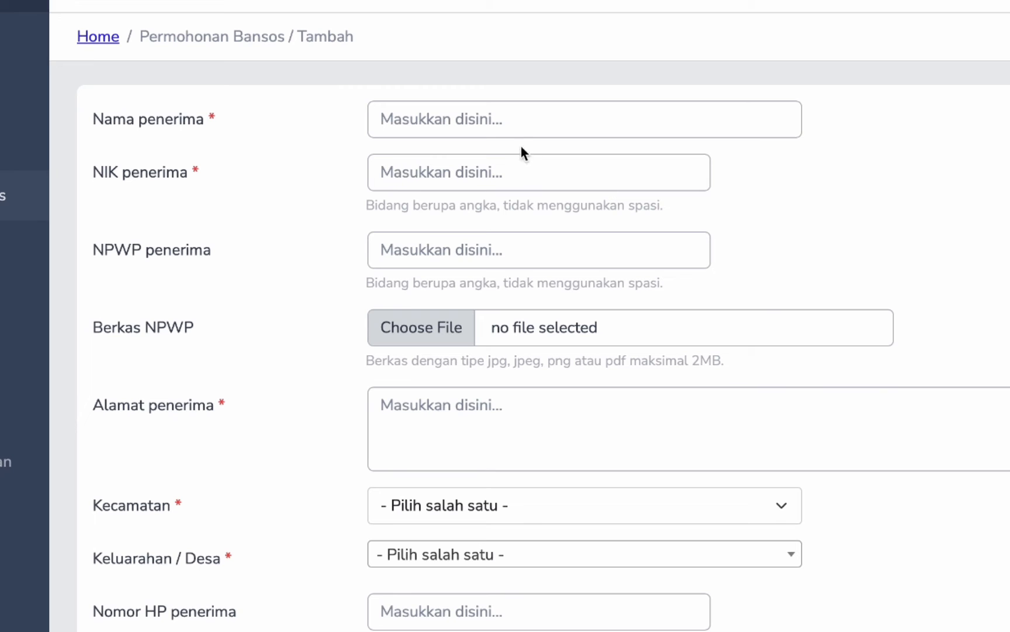
pyautogui.click(523, 121)
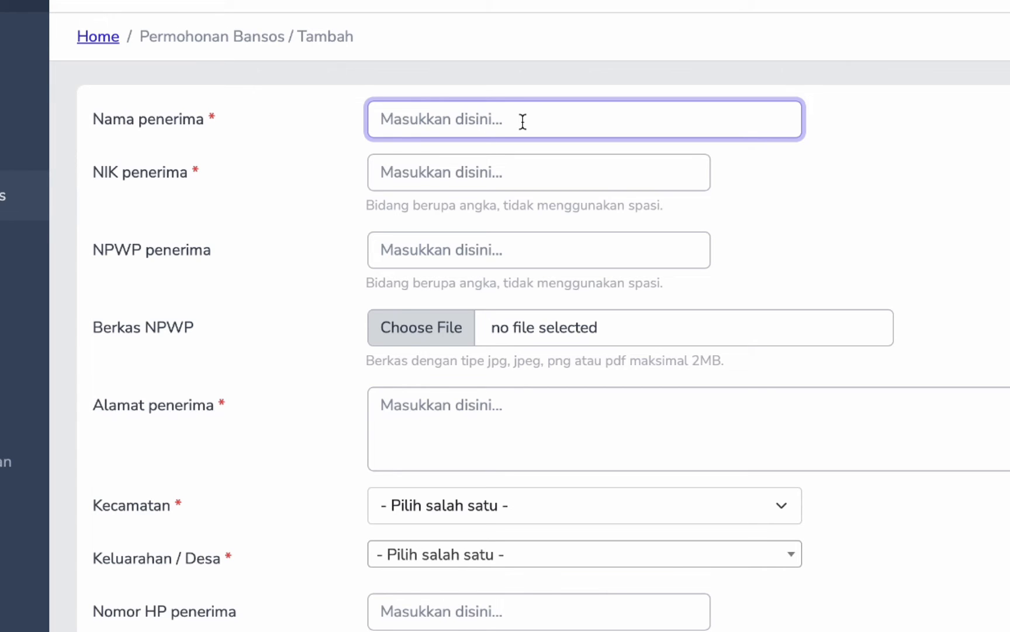
pyautogui.click(487, 164)
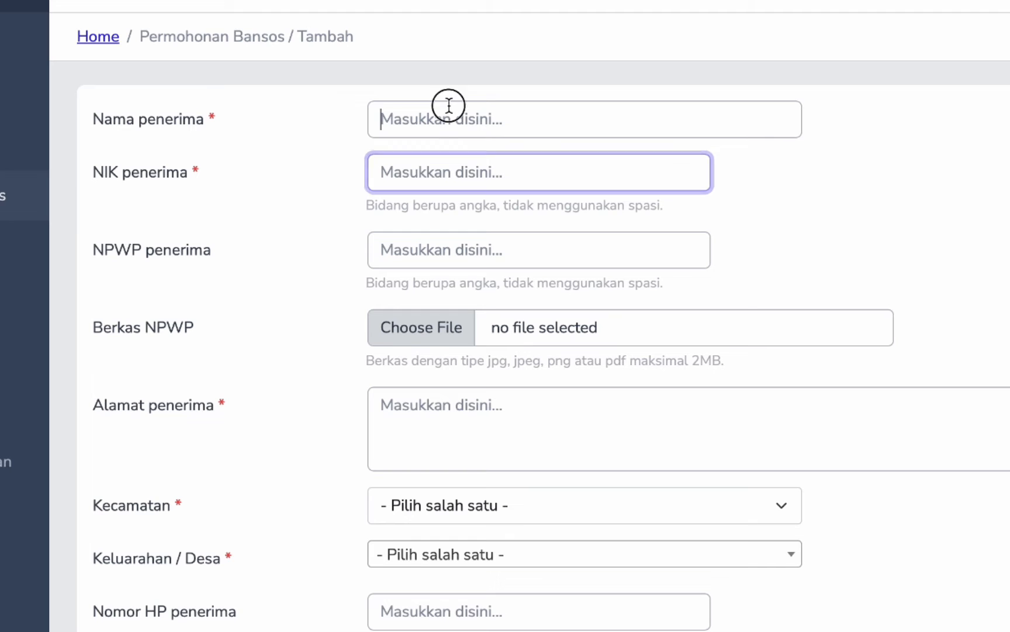
pyautogui.click(449, 105)
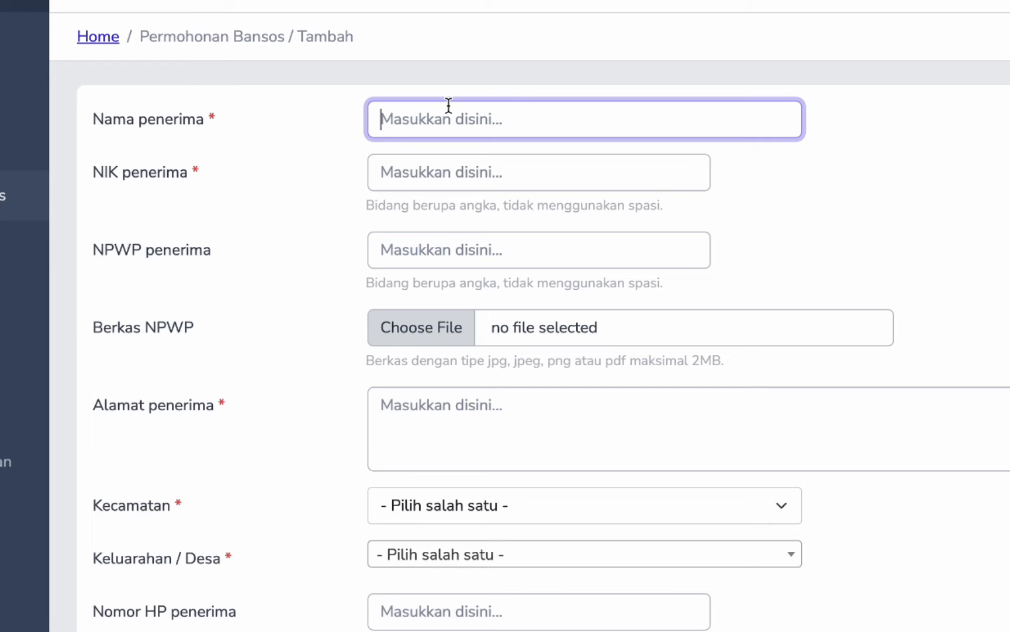
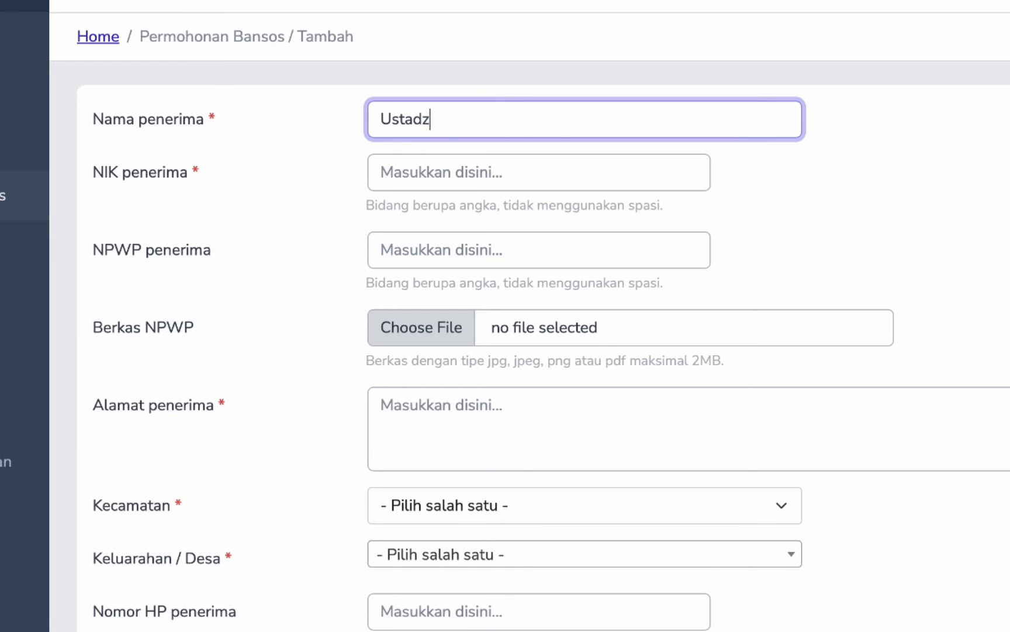
pyautogui.press('BackSpace')
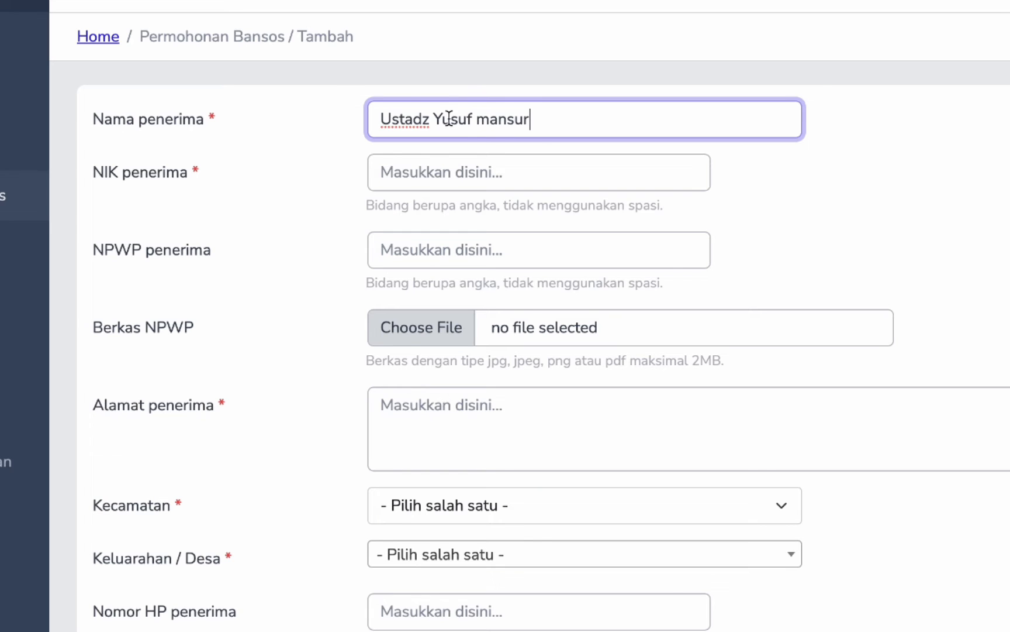
# - Enter the recipient's NIK and NPWP number
pyautogui.press('Tab')
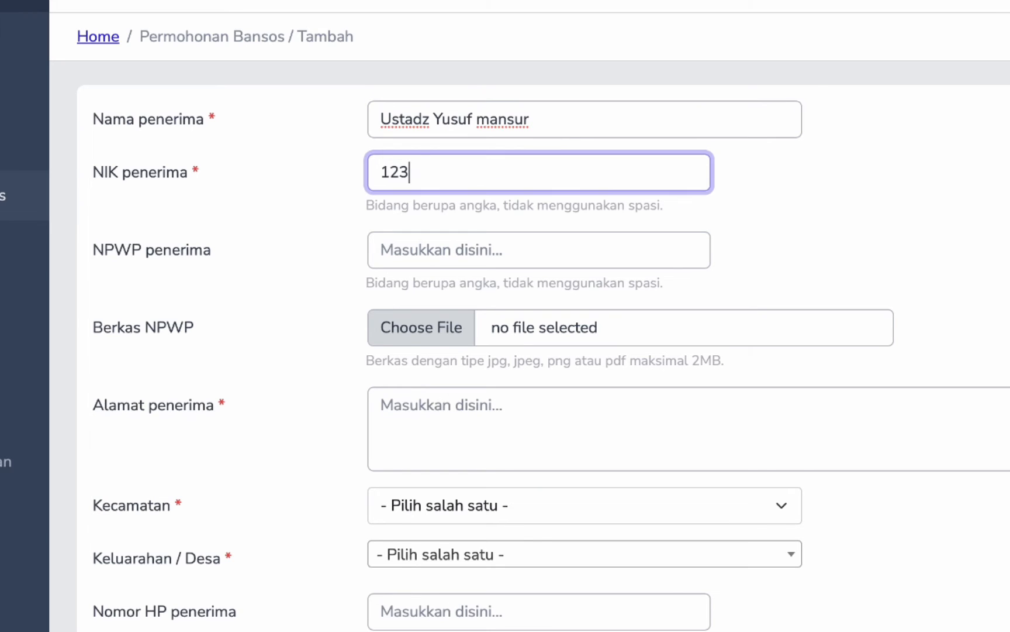
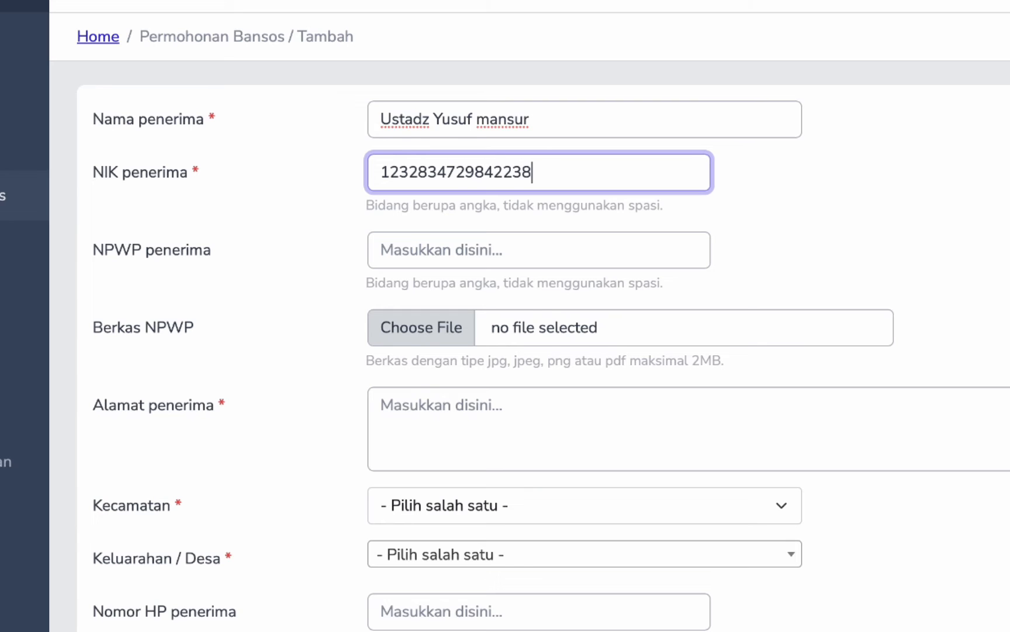
pyautogui.click(481, 249)
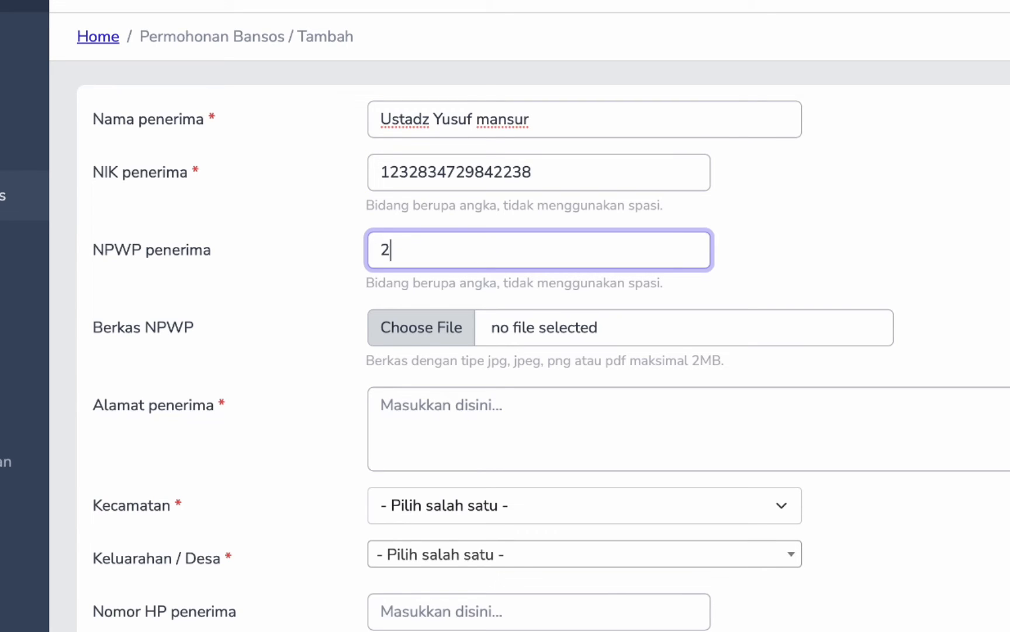
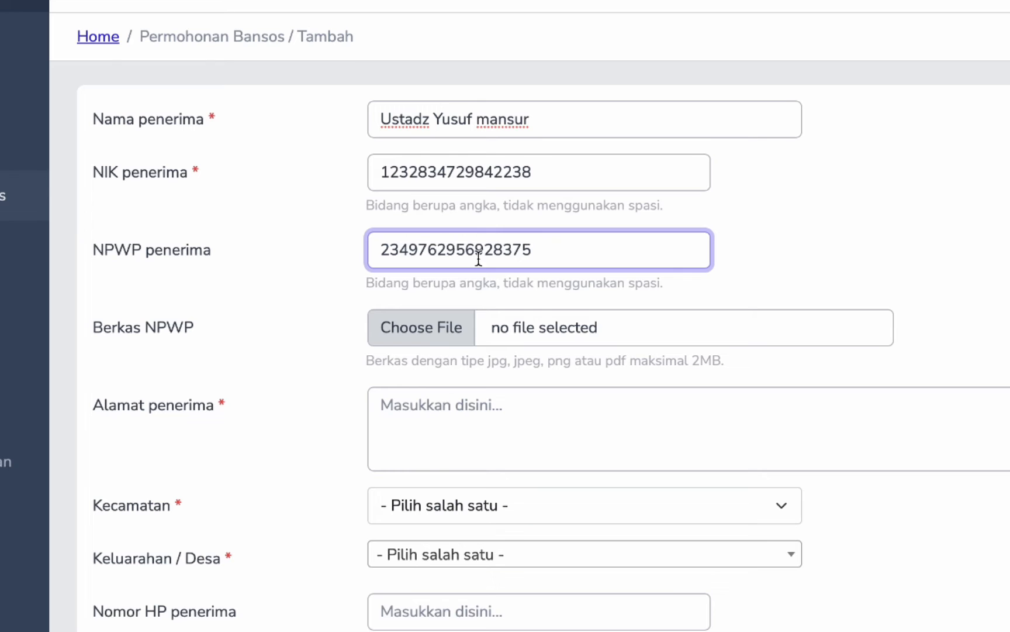
# - Upload 'WhatsApp Image 2022-10-10 at 06.41.54.jpeg' from Downloads under Berkas NPWP
pyautogui.click(467, 325)
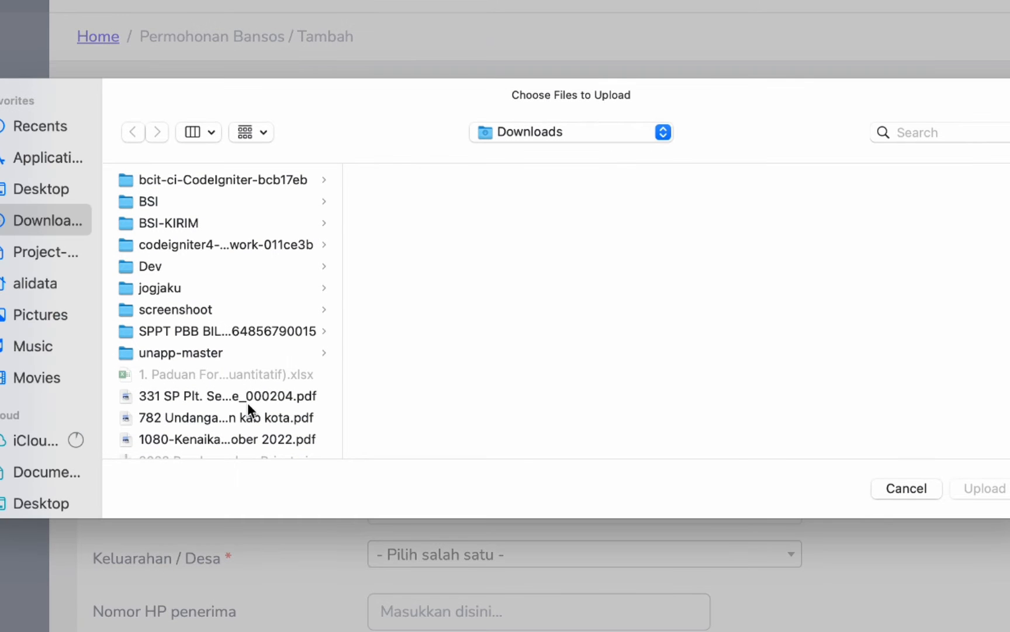
pyautogui.scroll(-15, 250, 409)
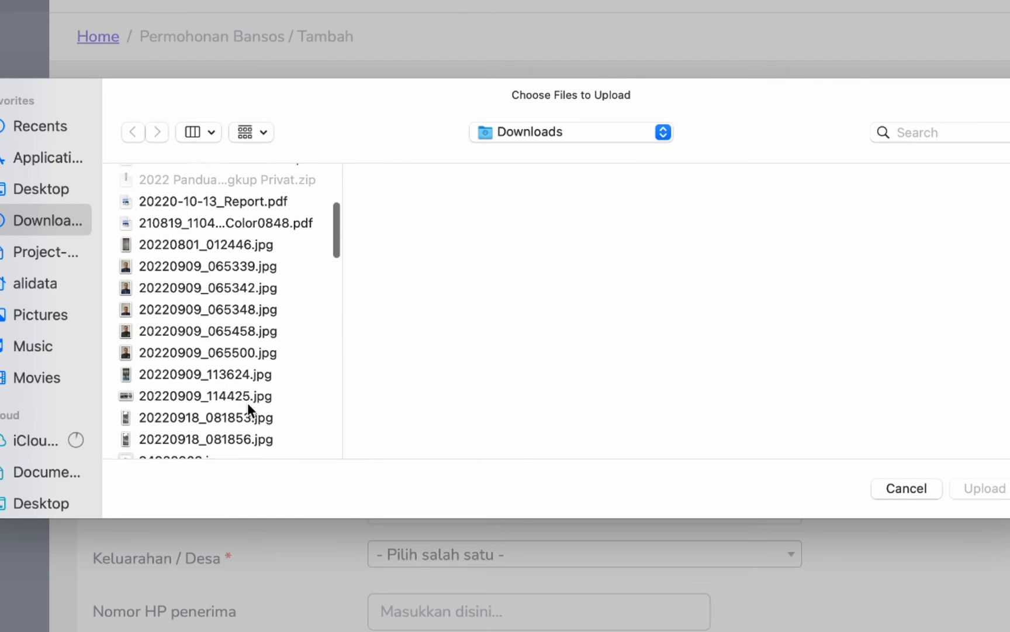
pyautogui.scroll(-20, 248, 404)
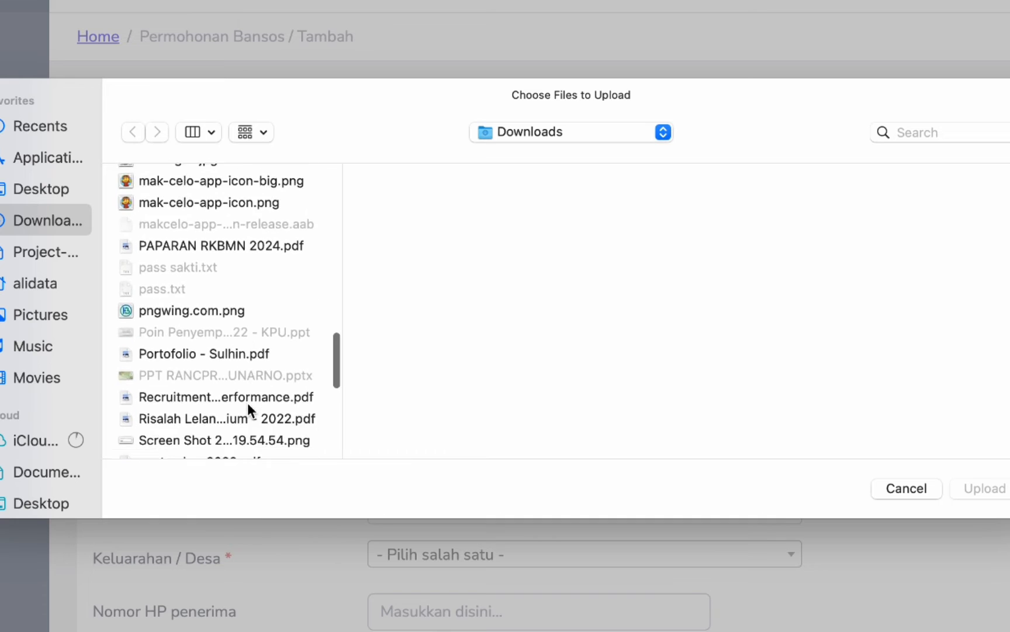
pyautogui.scroll(-20, 249, 404)
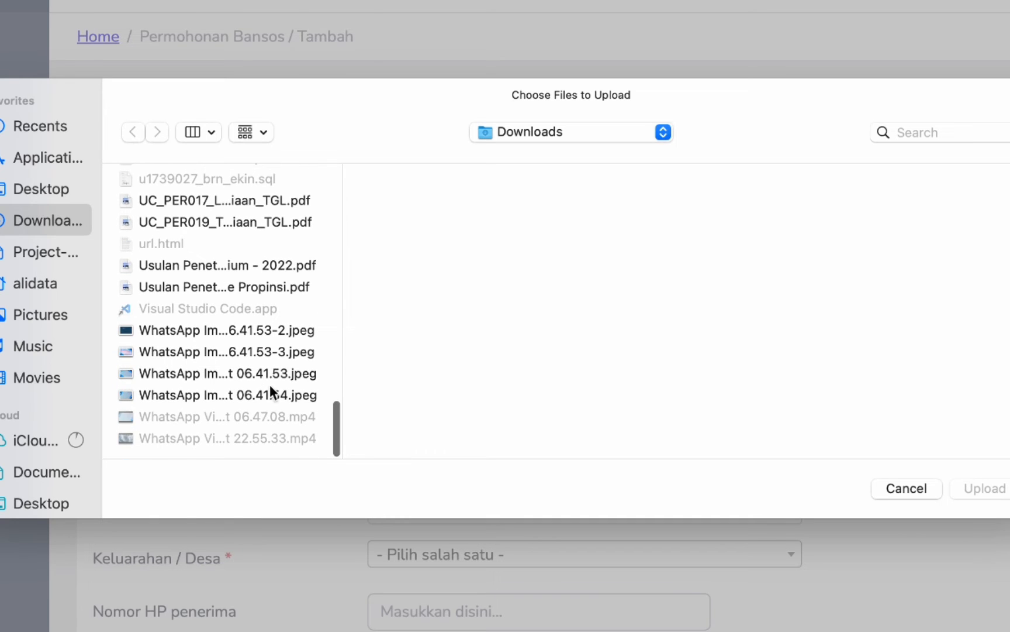
pyautogui.scroll(5, 277, 374)
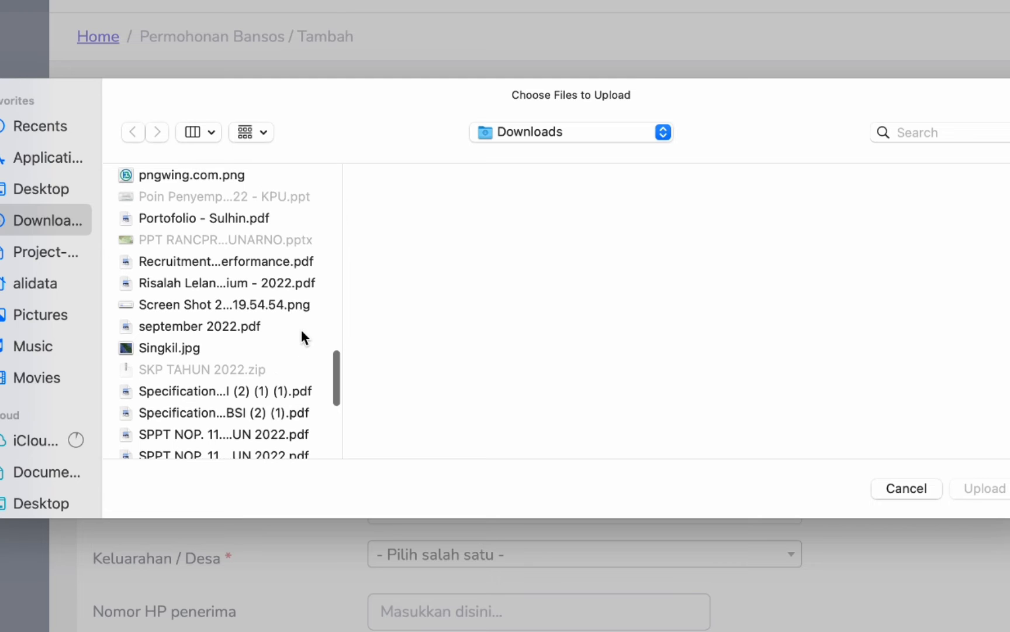
pyautogui.scroll(10, 302, 336)
pyautogui.scroll(15, 300, 333)
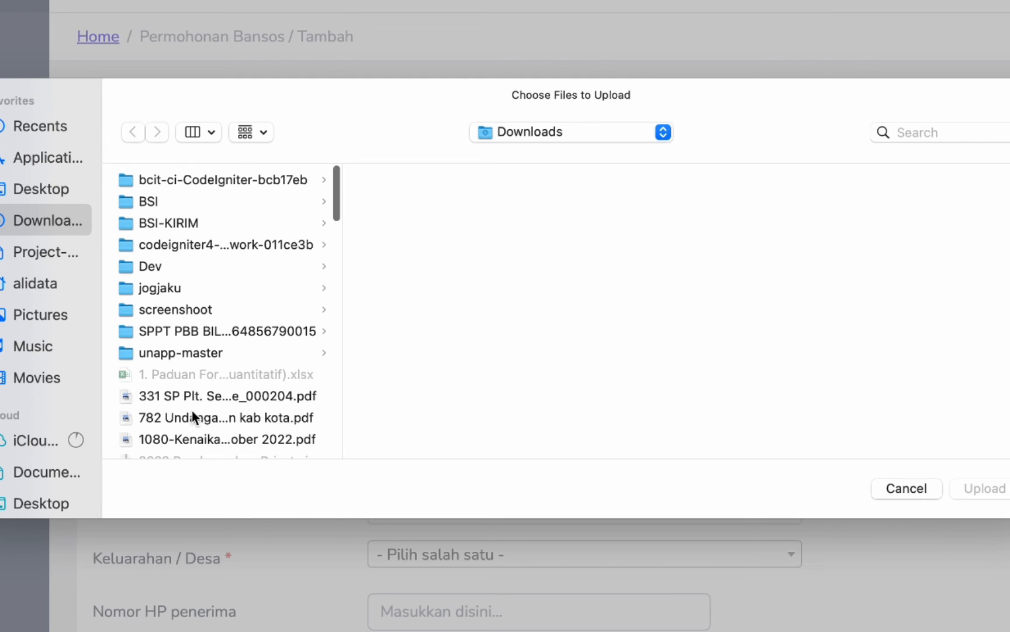
pyautogui.scroll(-20, 208, 413)
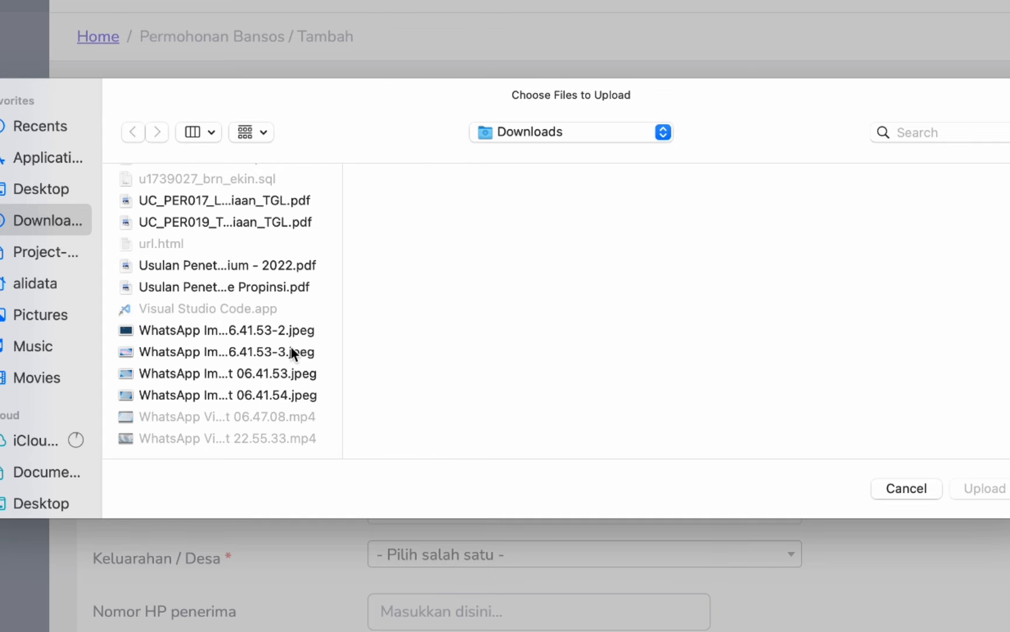
pyautogui.click(232, 396)
pyautogui.click(971, 488)
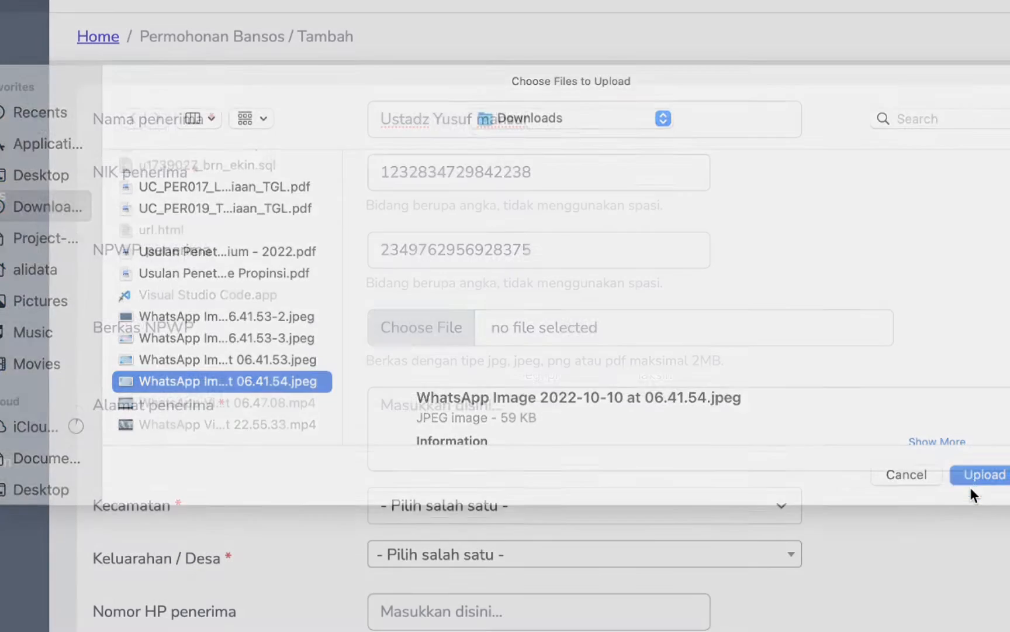
pyautogui.scroll(-8, 690, 354)
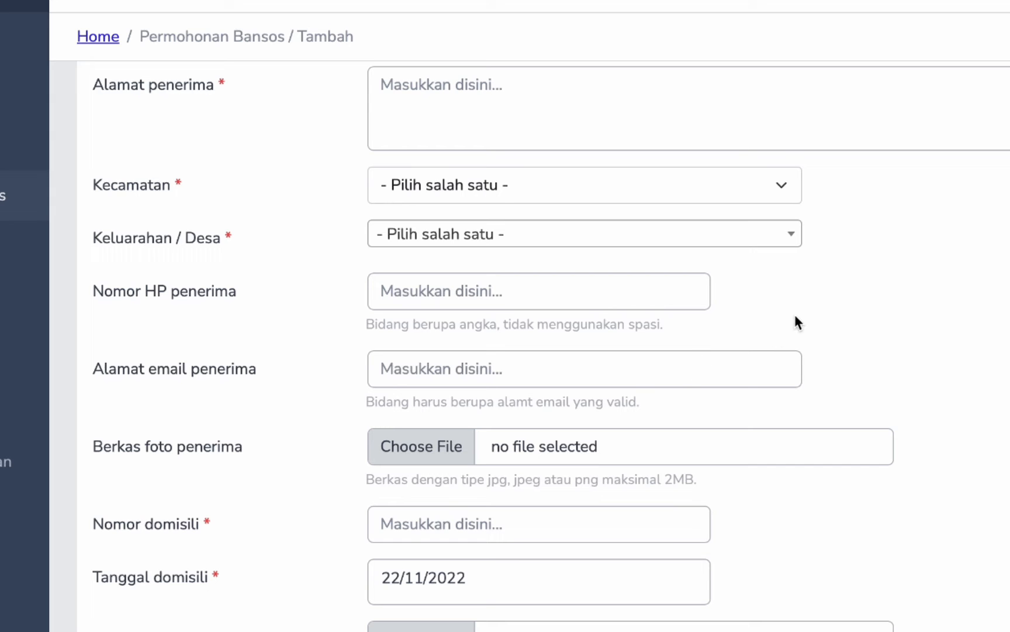
# - Enter the recipient's street address in Alamat penerima
pyautogui.click(512, 196)
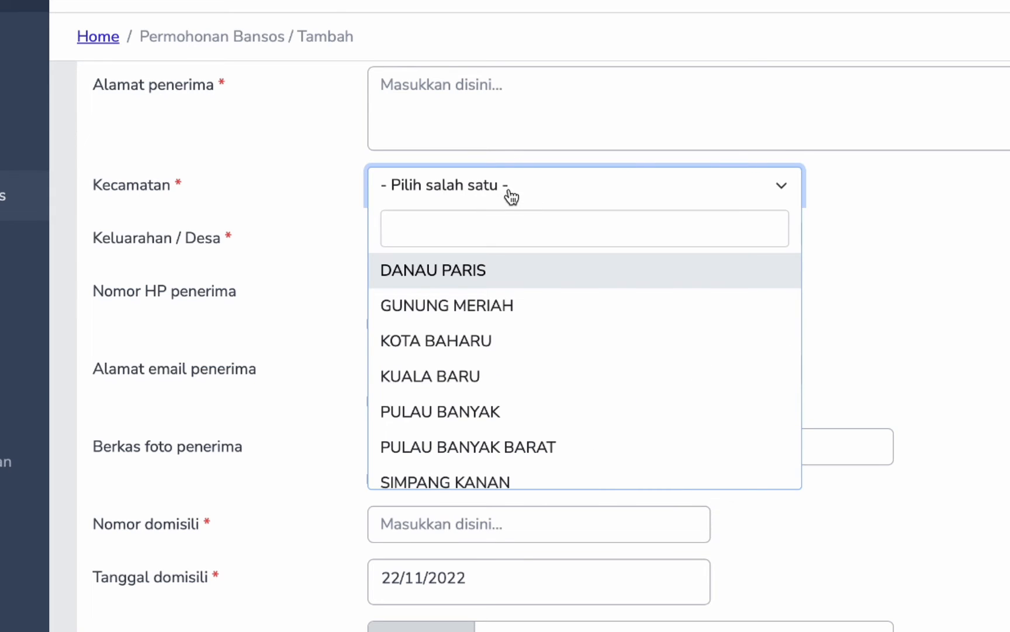
pyautogui.click(494, 102)
pyautogui.scroll(2, 484, 113)
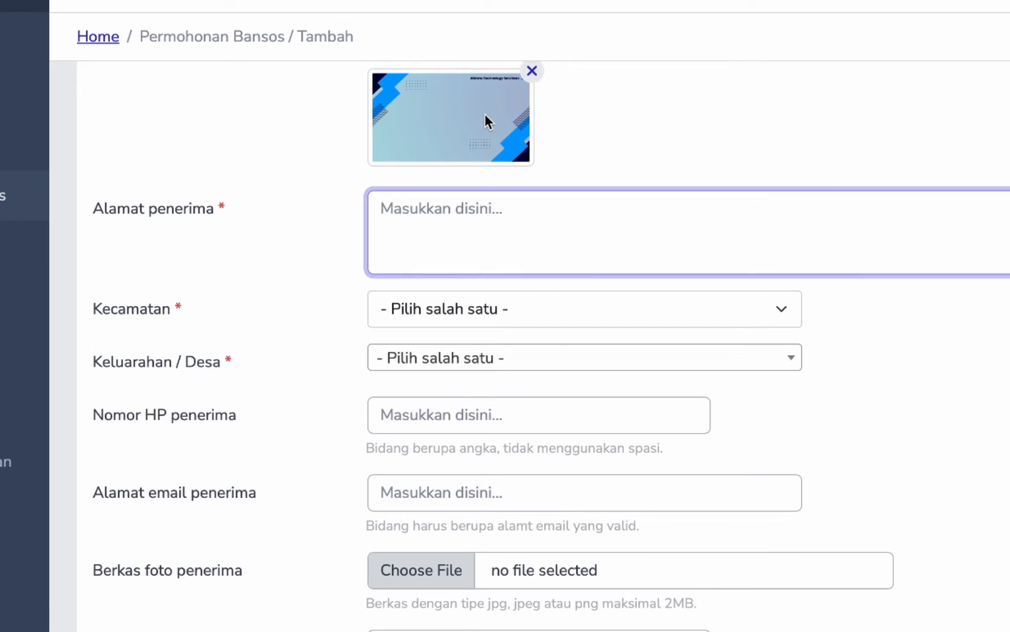
pyautogui.write('Jlan')
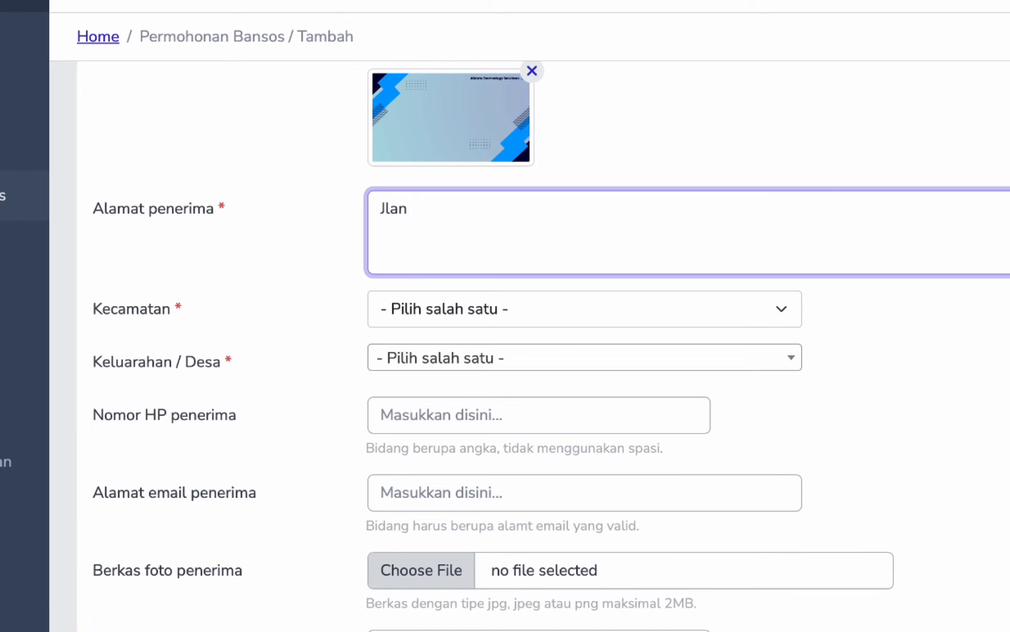
pyautogui.write('. ABCD No. 123')
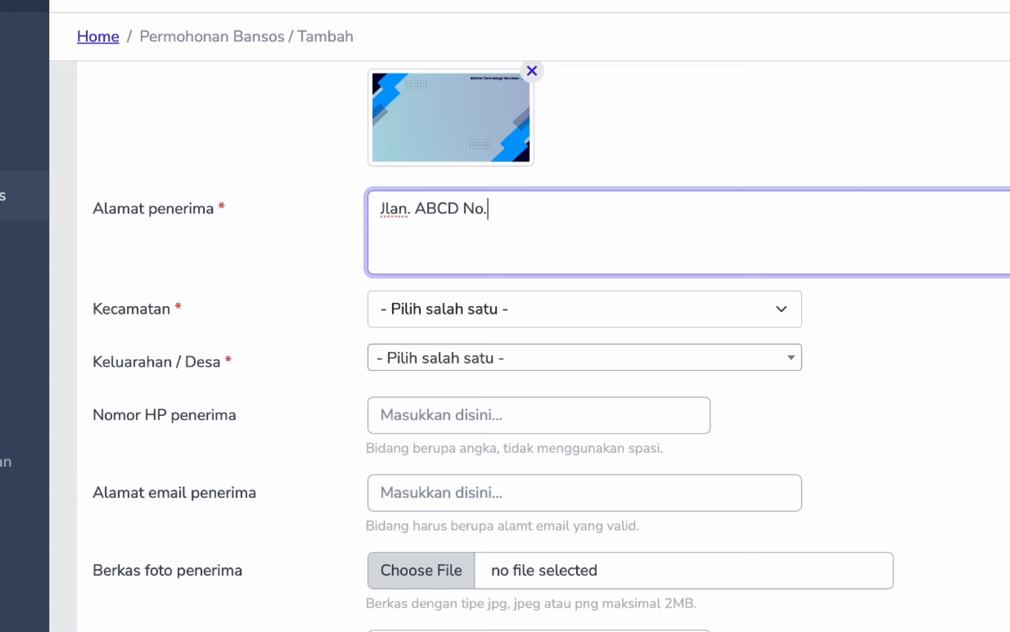
# - Set Kecamatan to SINGKIL and Keluarahan / Desa to PULAU SAROK
pyautogui.click(580, 321)
pyautogui.scroll(-3, 500, 480)
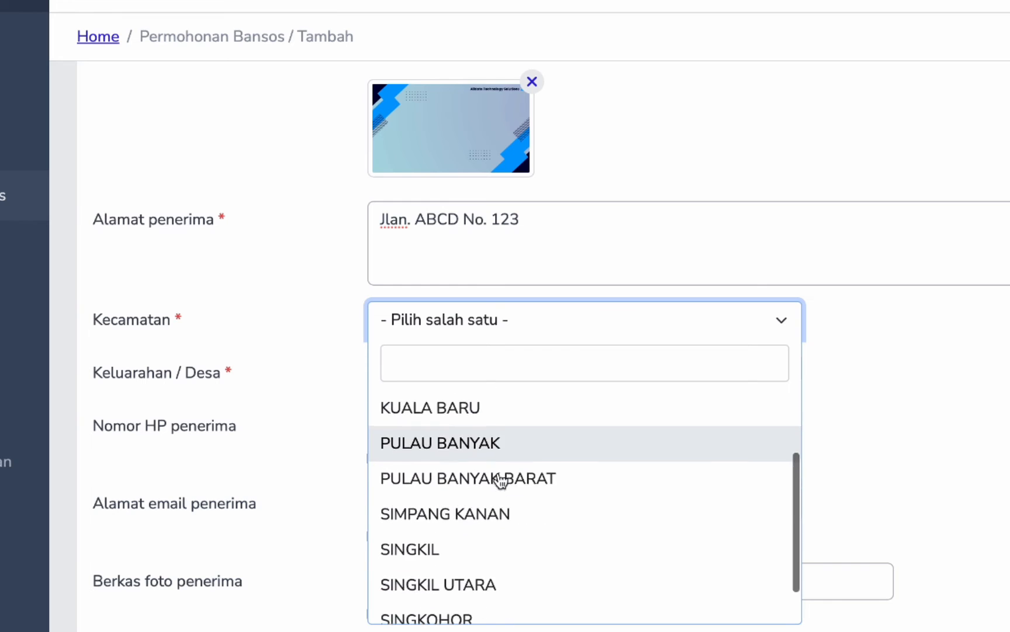
pyautogui.click(471, 493)
pyautogui.click(500, 380)
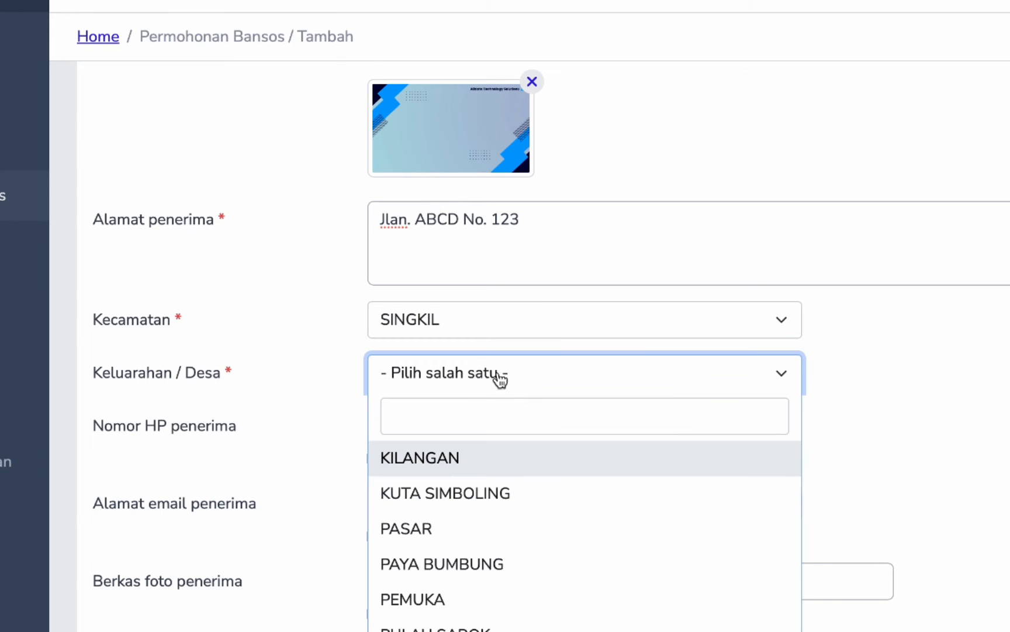
pyautogui.click(496, 417)
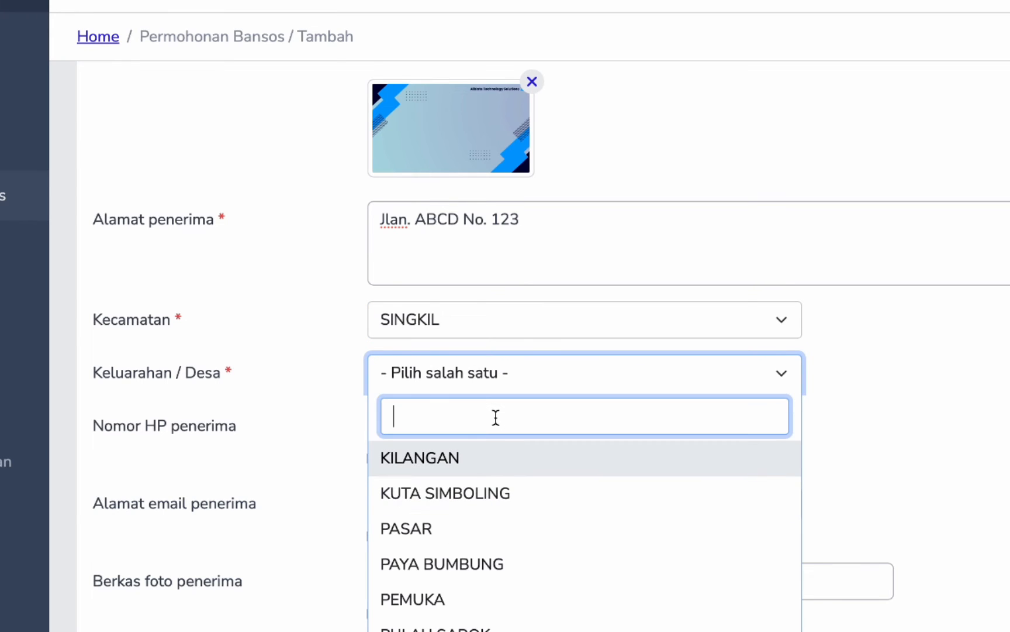
pyautogui.write('pul')
pyautogui.click(514, 461)
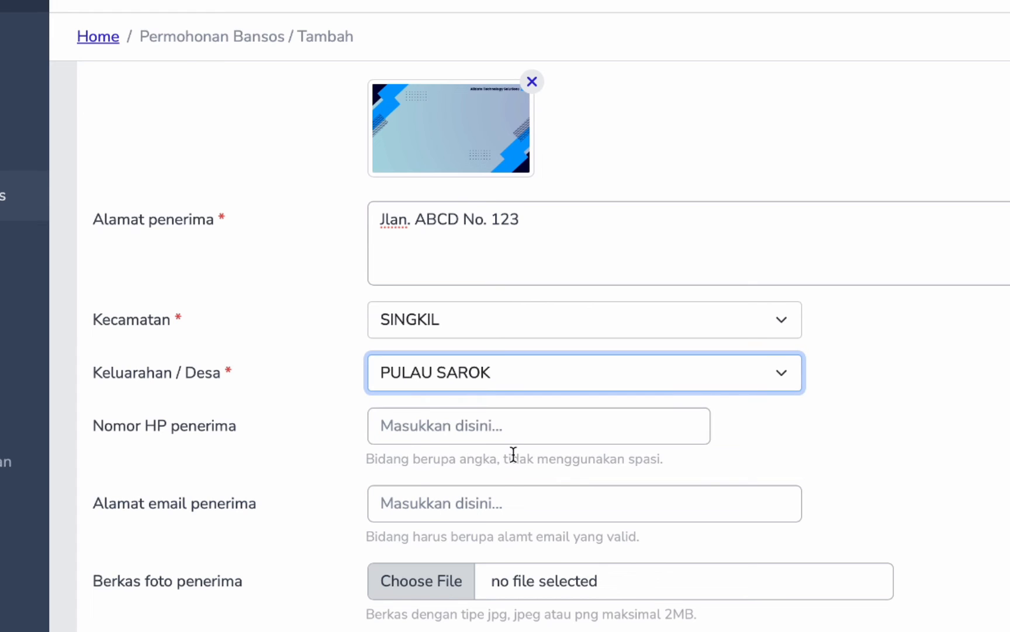
# - Leave the Nomor HP phone number field empty
pyautogui.click(441, 432)
pyautogui.write('0870')
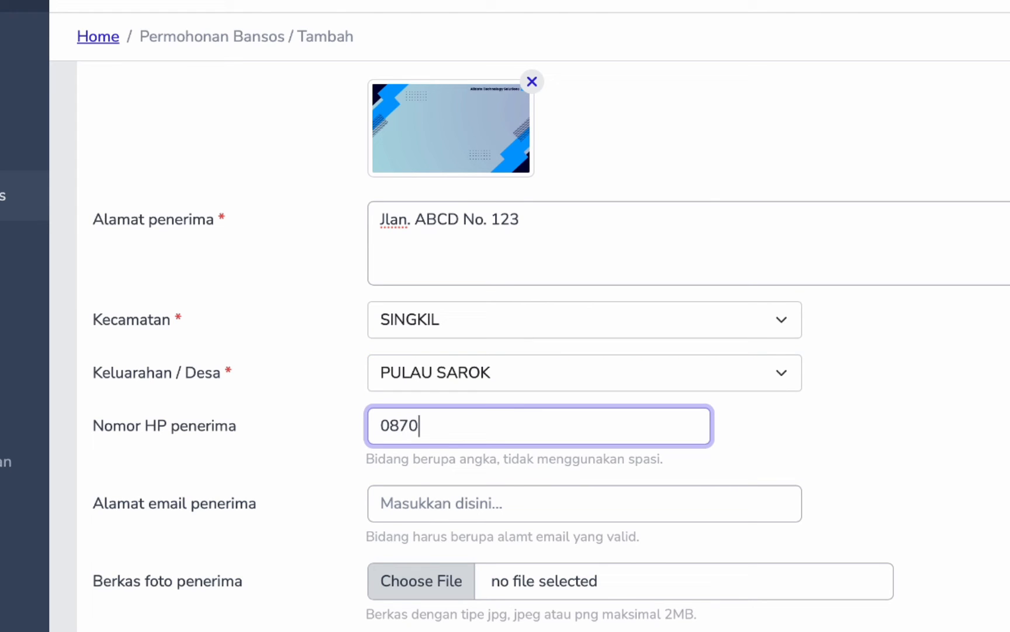
pyautogui.press('BackSpace')
pyautogui.press('BackSpace')
pyautogui.press('BackSpace')
pyautogui.press('BackSpace')
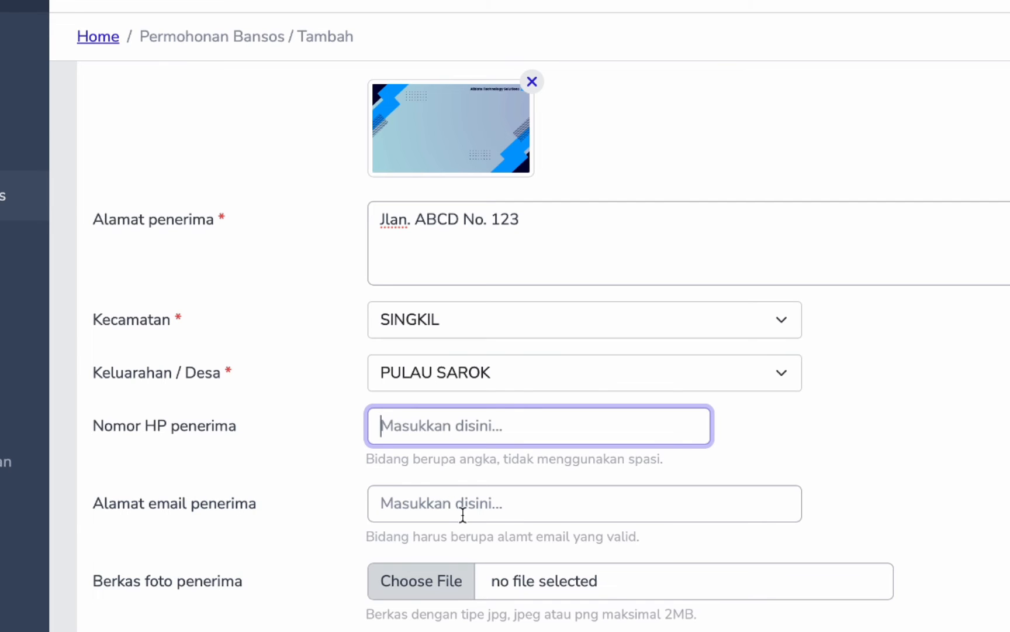
pyautogui.scroll(-2, 458, 531)
pyautogui.scroll(-3, 458, 529)
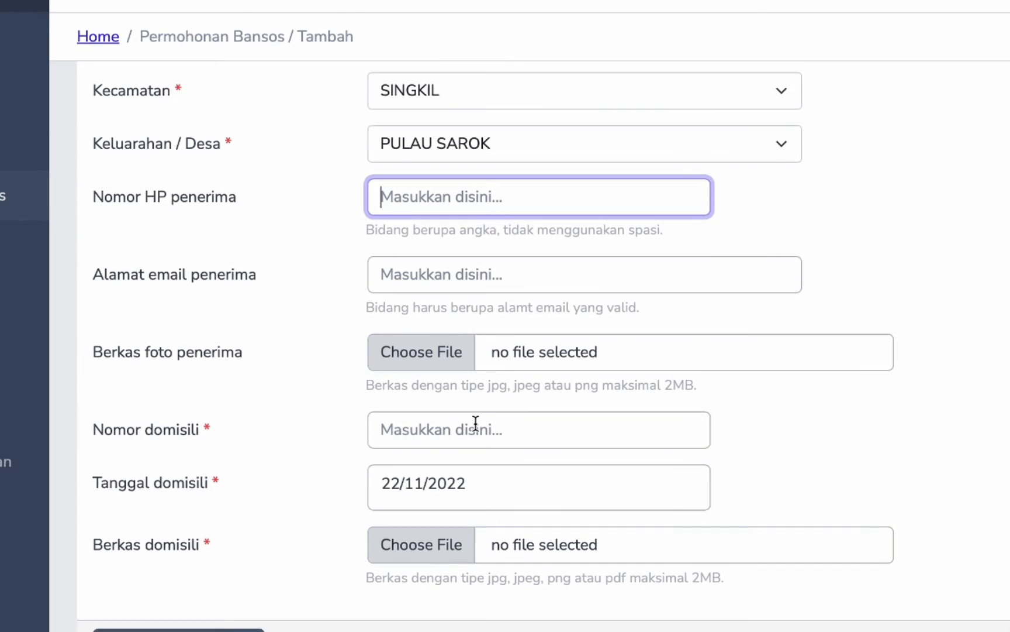
pyautogui.click(464, 431)
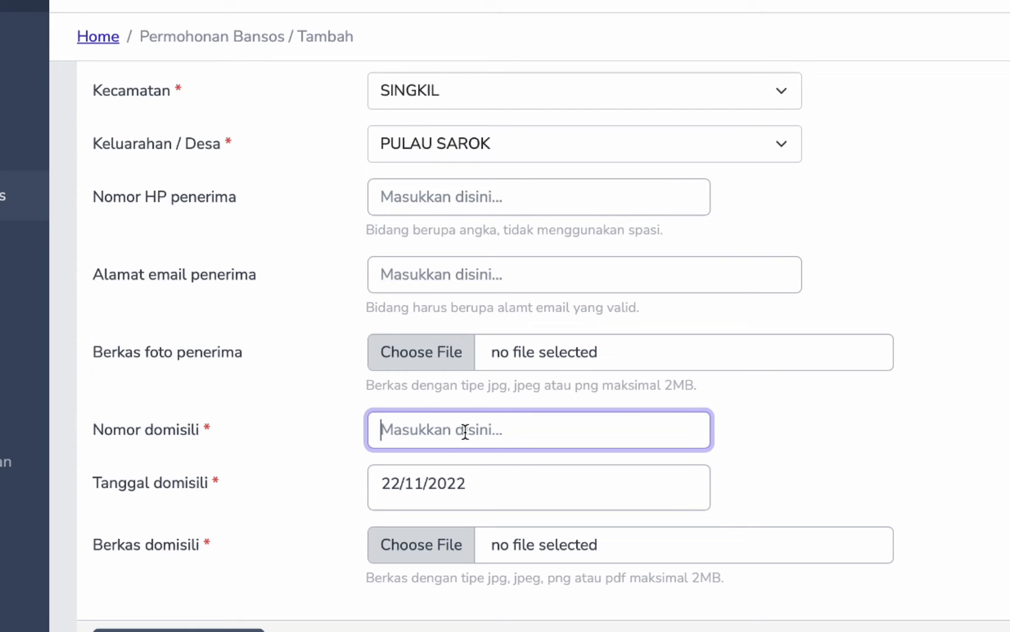
pyautogui.write('783645')
pyautogui.click(447, 486)
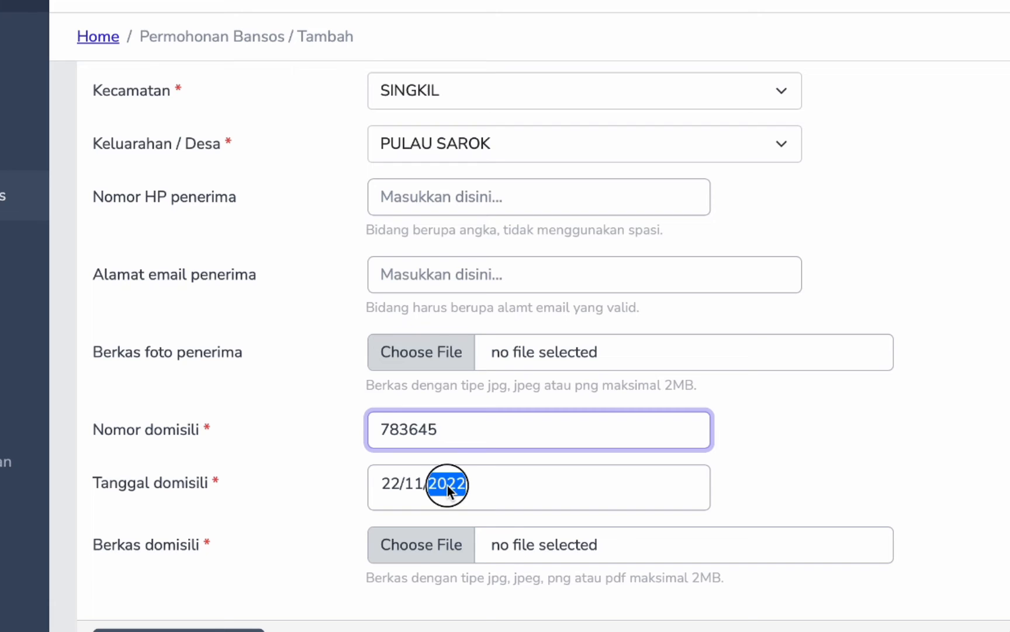
pyautogui.click(928, 474)
# - Attach UC_PER019_Transaksi_Persediaan_TGL.pdf as the domicile document
pyautogui.click(453, 552)
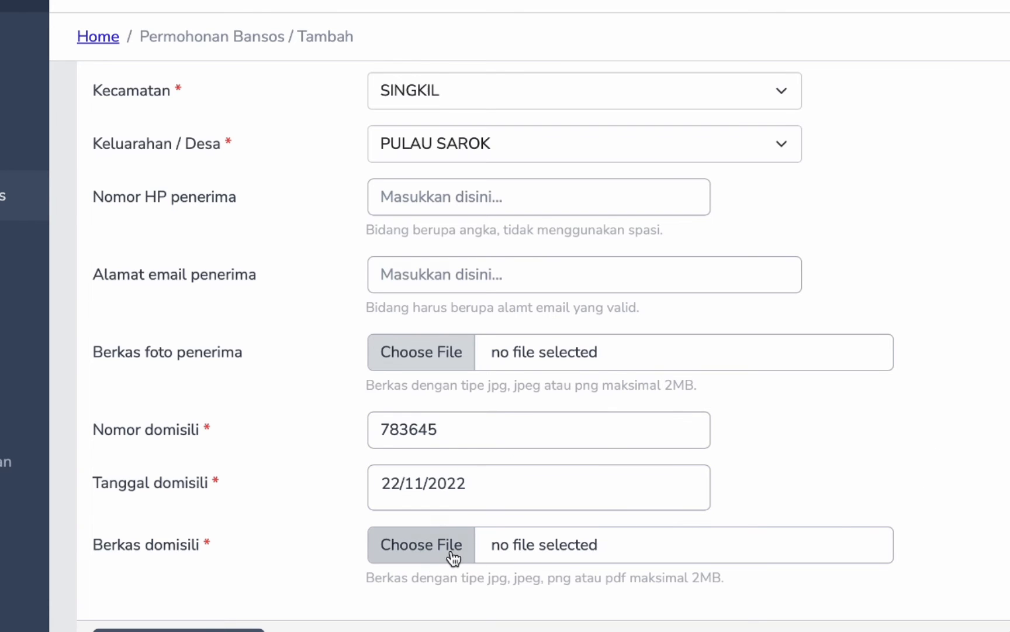
pyautogui.scroll(-10, 206, 428)
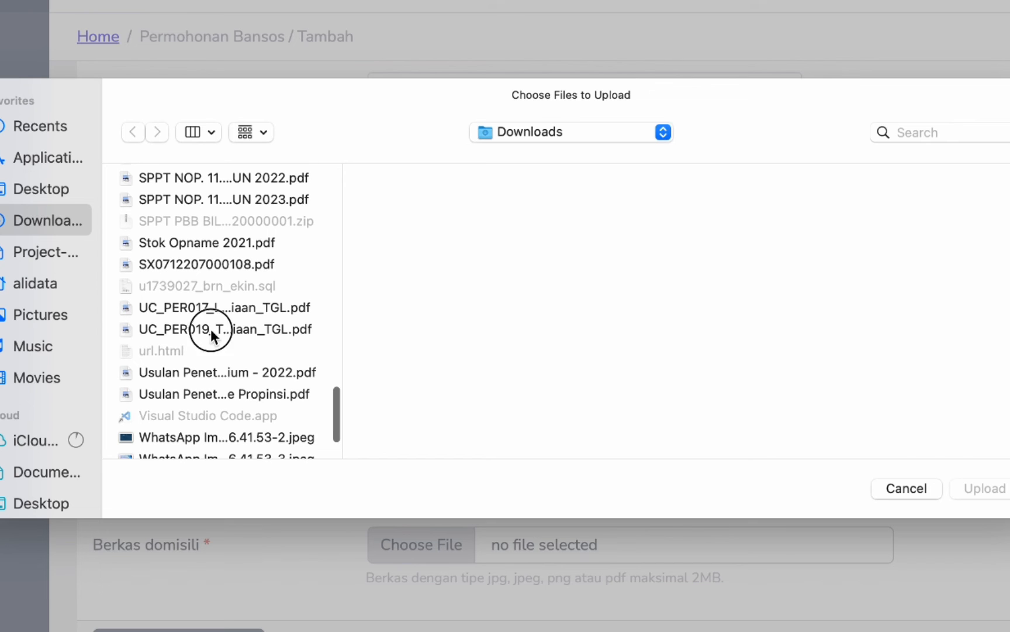
pyautogui.click(208, 329)
pyautogui.click(985, 485)
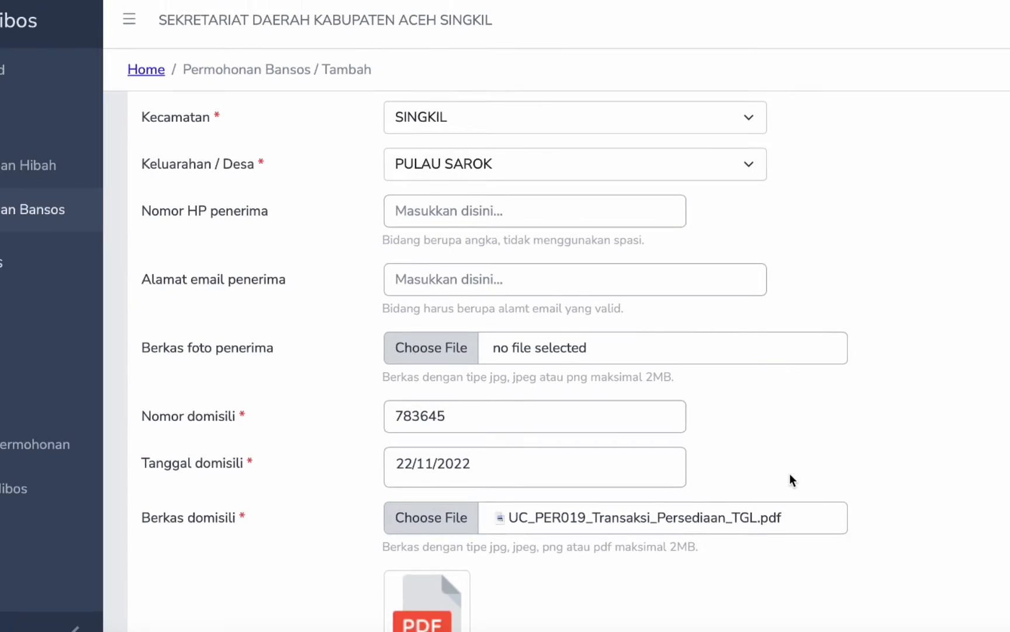
pyautogui.scroll(-4, 696, 502)
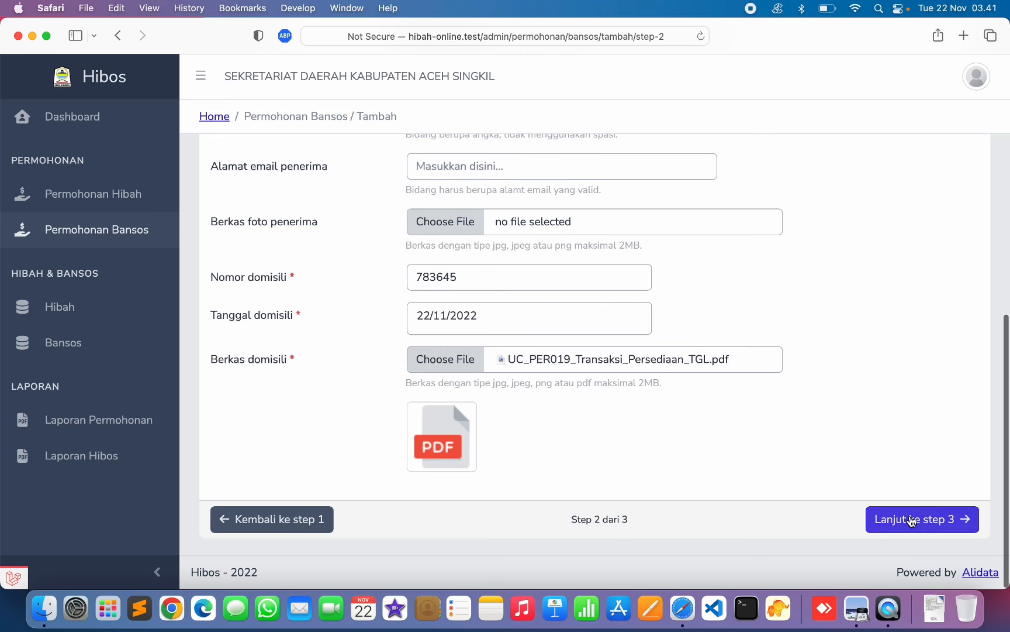
# - Pass through step 3 leaving ketua, sekretaris and bendahara blank, then go to step 4
pyautogui.click(911, 520)
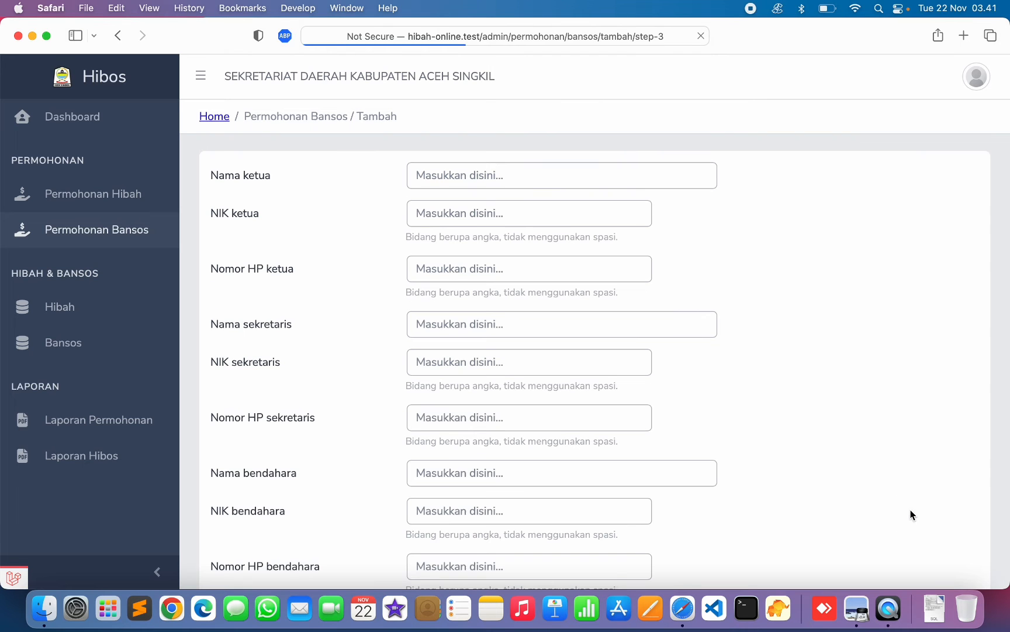
pyautogui.scroll(-3, 374, 404)
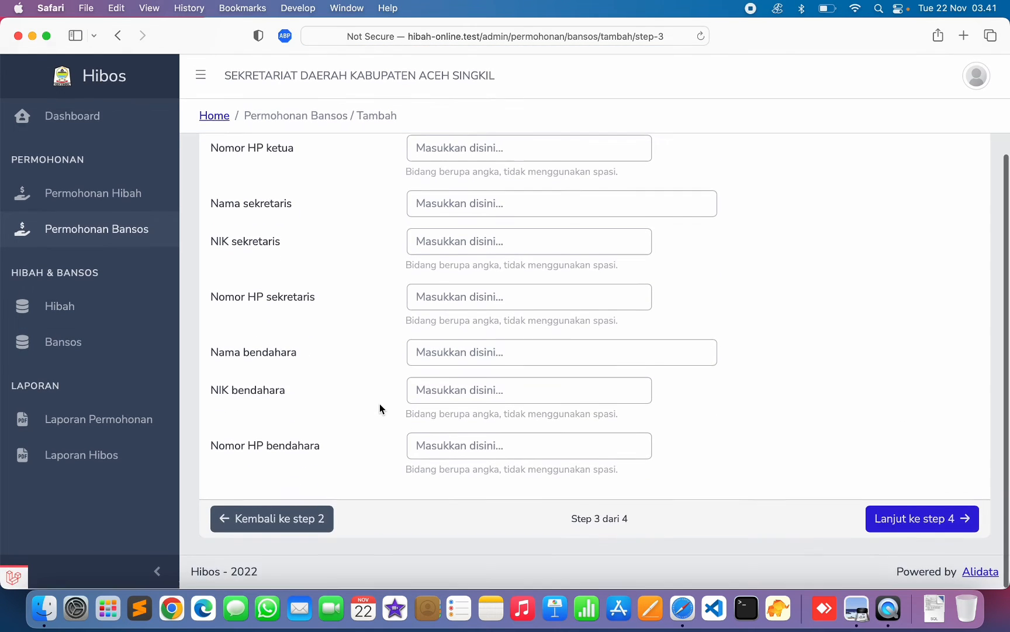
pyautogui.scroll(3, 381, 408)
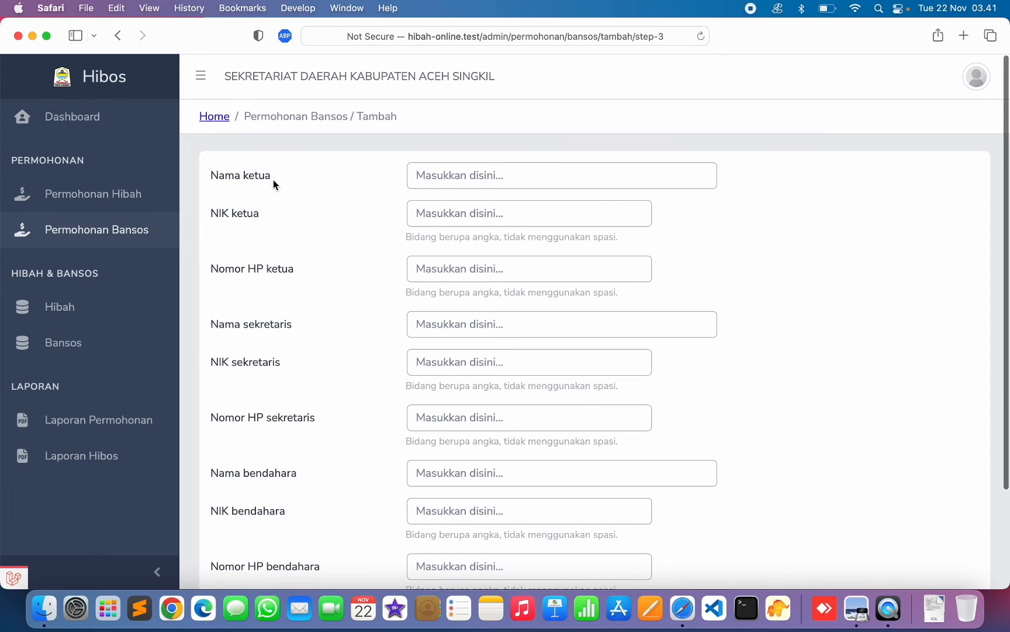
pyautogui.scroll(-3, 315, 394)
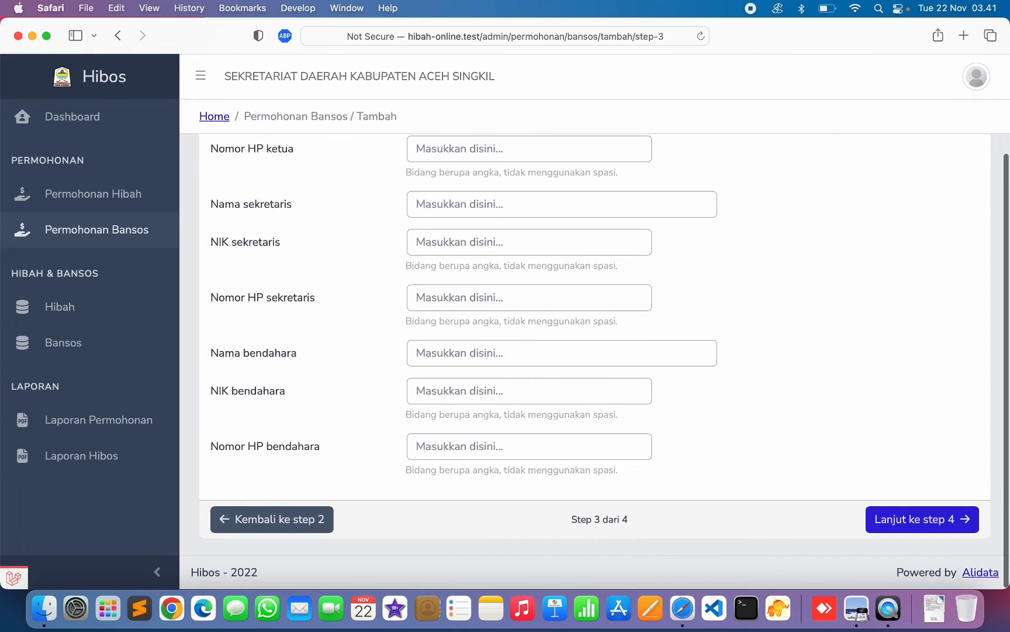
pyautogui.click(912, 519)
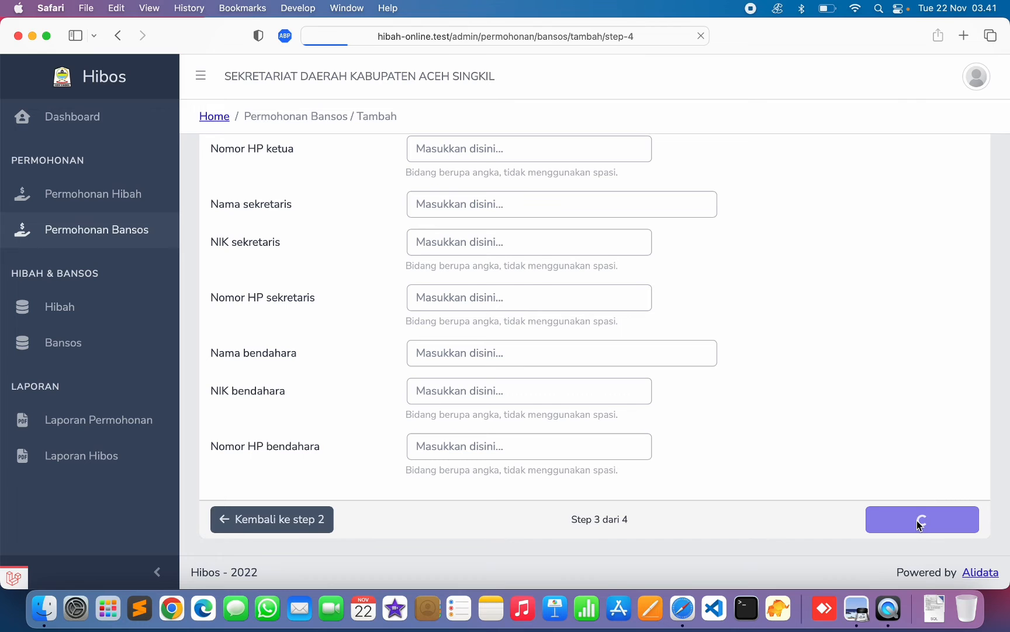
# - Enter the bank account number and the account holder name 'DKM Mesjid Pulo Sarok'
pyautogui.click(461, 178)
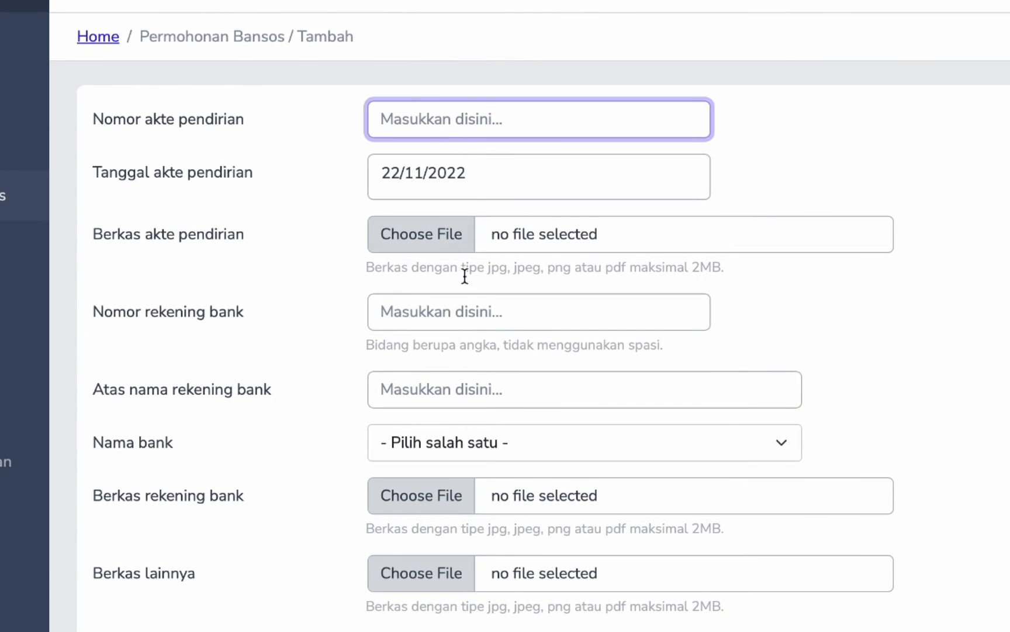
pyautogui.scroll(-2, 465, 276)
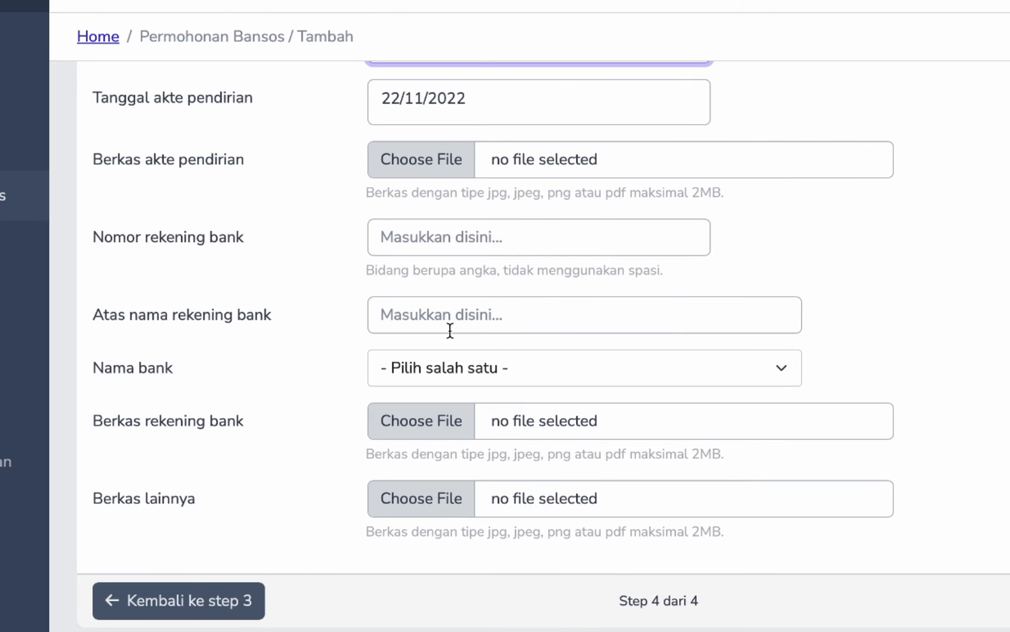
pyautogui.click(446, 244)
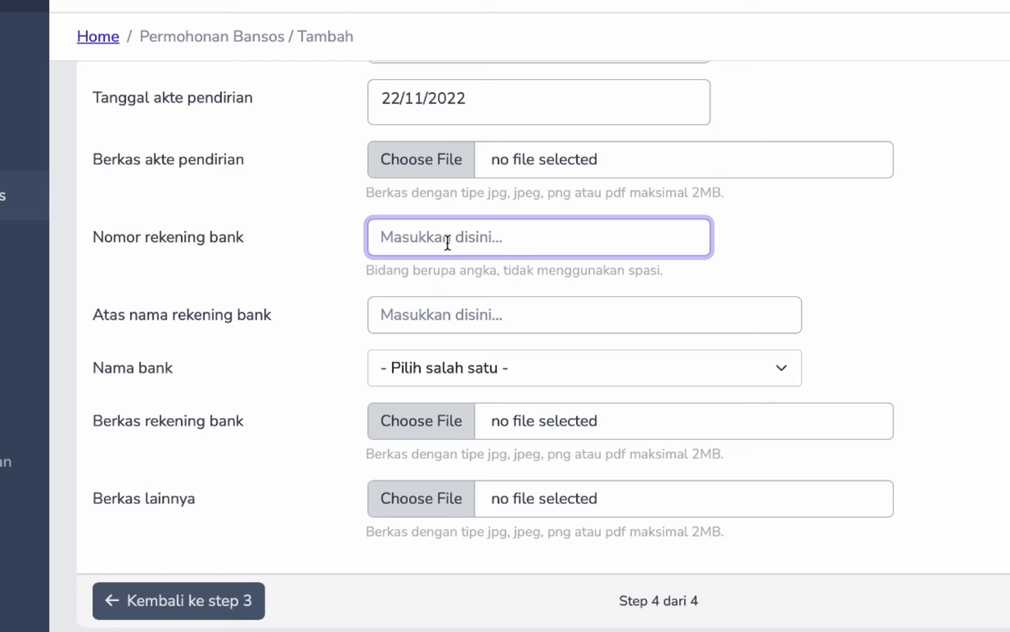
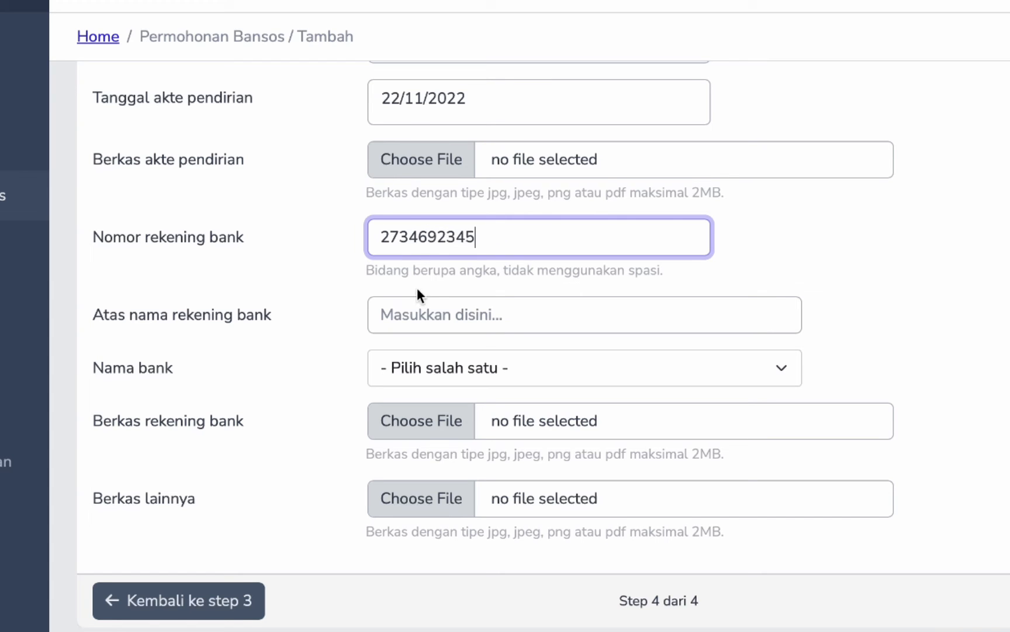
pyautogui.click(415, 309)
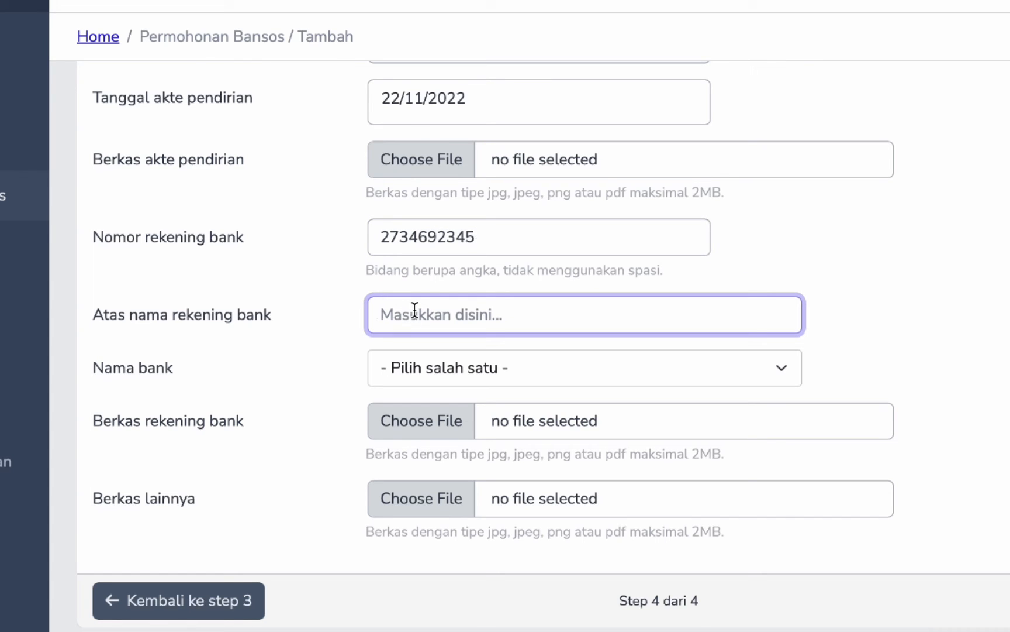
pyautogui.write('DKM Mesj')
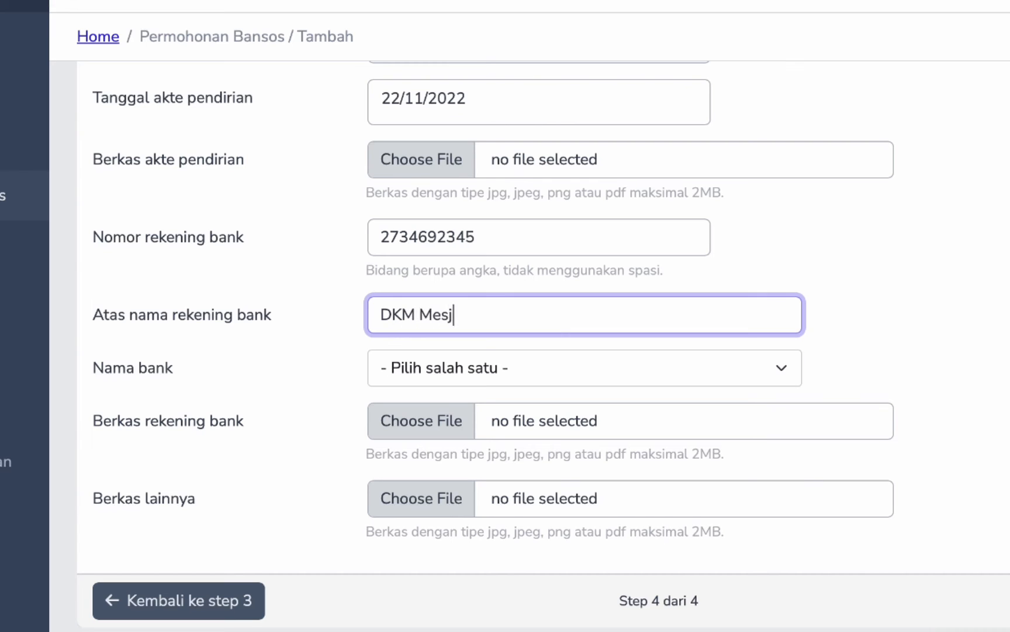
pyautogui.write('id Pulo Satok')
pyautogui.press('BackSpace')
pyautogui.press('BackSpace')
pyautogui.press('BackSpace')
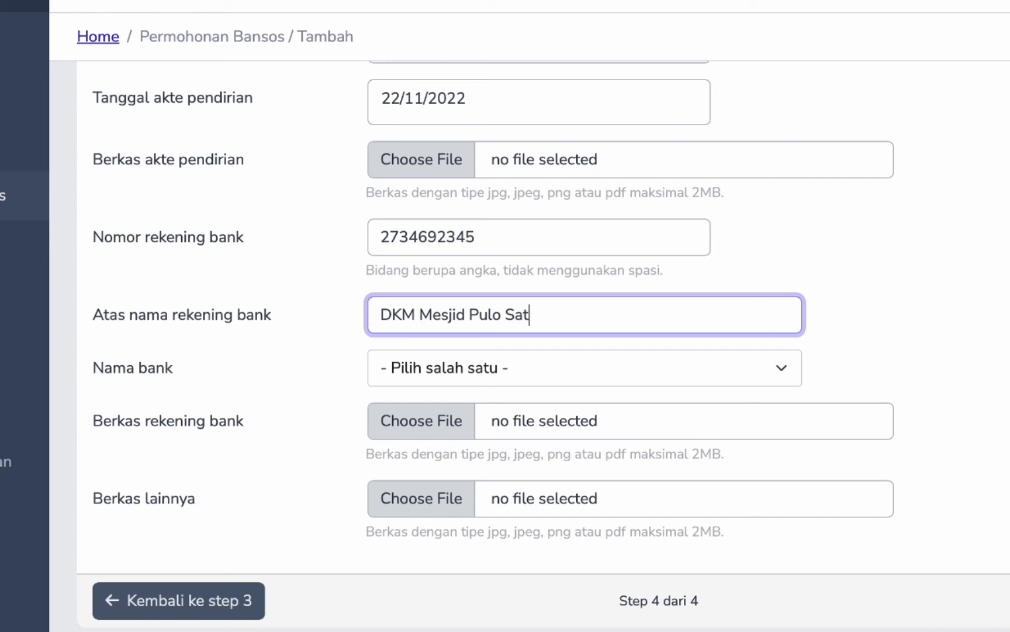
# - Finish the holder name as 'Pulo Sarok' and choose BANK ACEH SYARIAH as the bank
pyautogui.write('rok')
pyautogui.click(481, 368)
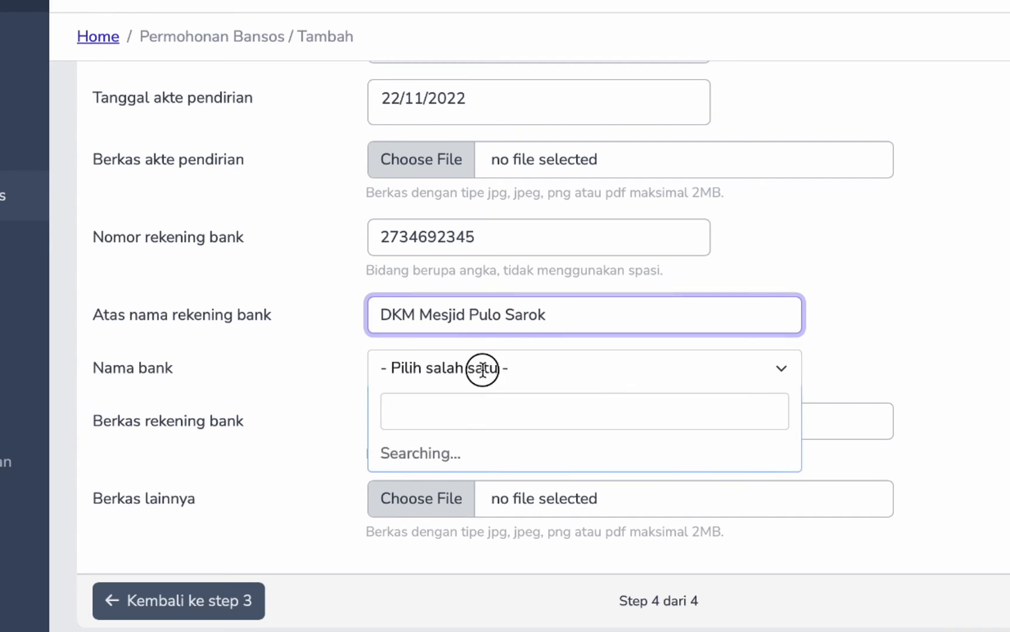
pyautogui.click(525, 463)
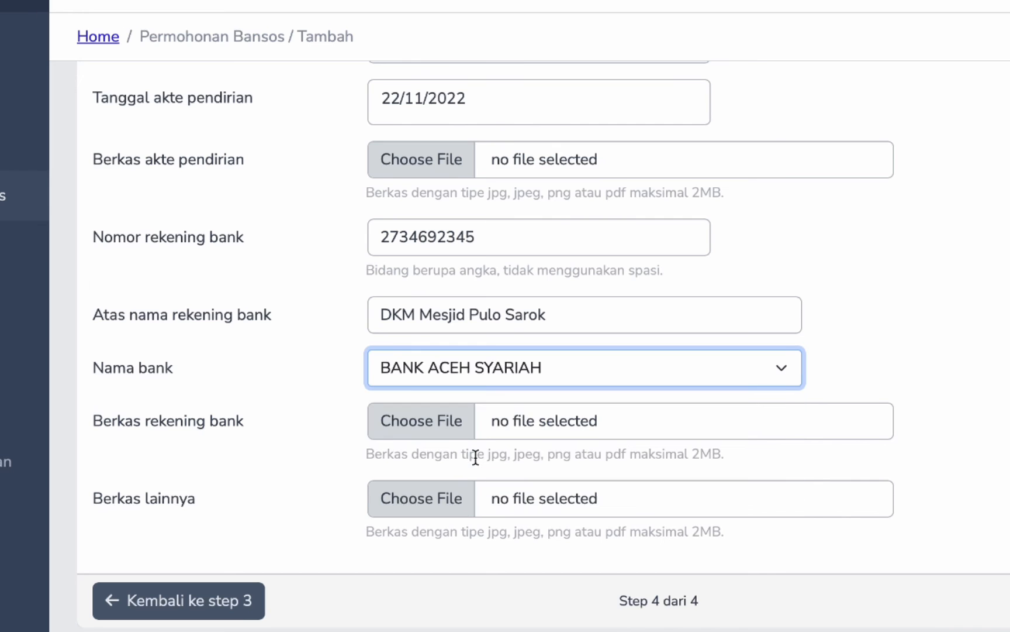
# - Attach the Dokumentasi API Presensi Kesehatan PDF, skip Berkas lainnya, and proceed to the preview
pyautogui.click(447, 429)
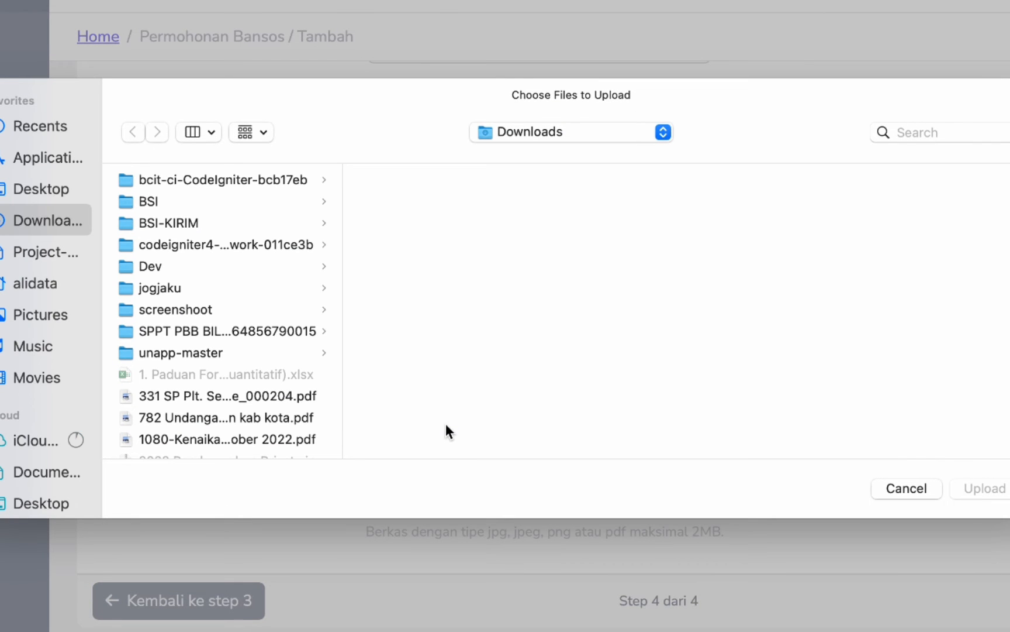
pyautogui.scroll(-10, 268, 420)
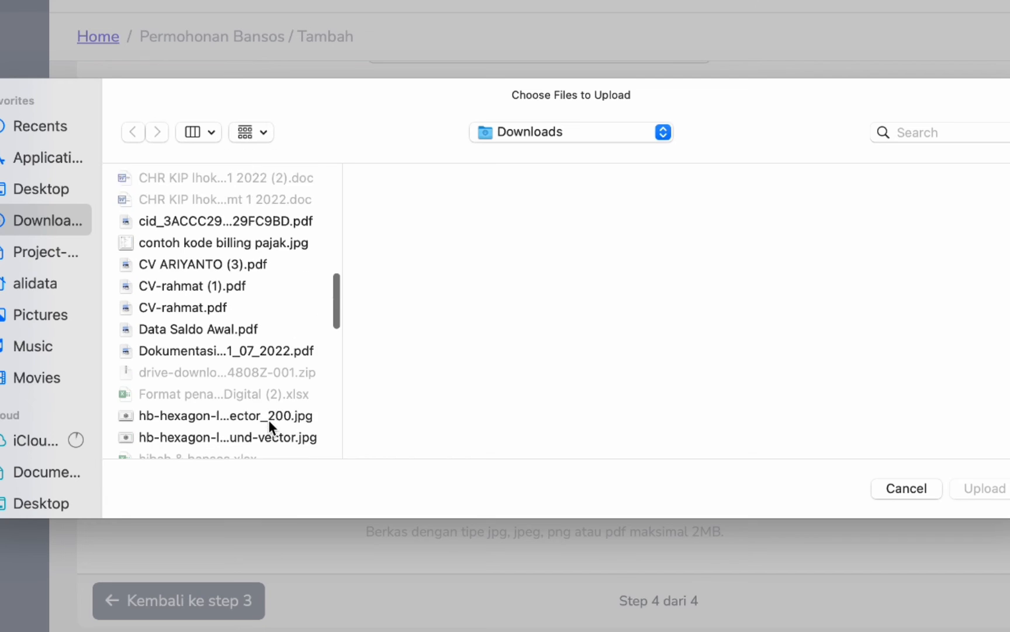
pyautogui.click(257, 304)
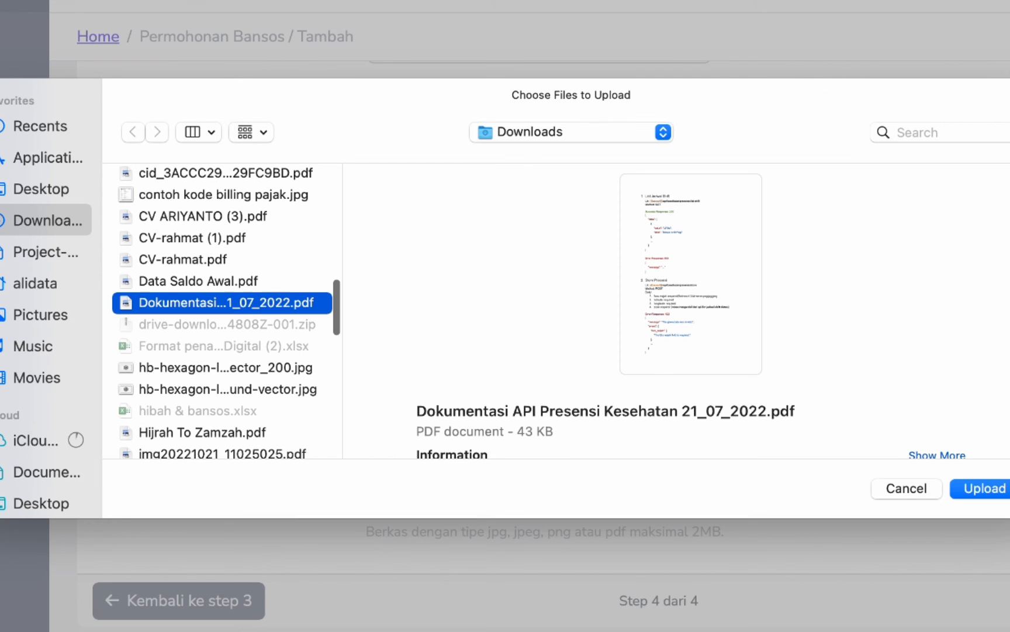
pyautogui.click(994, 488)
pyautogui.scroll(-3, 480, 539)
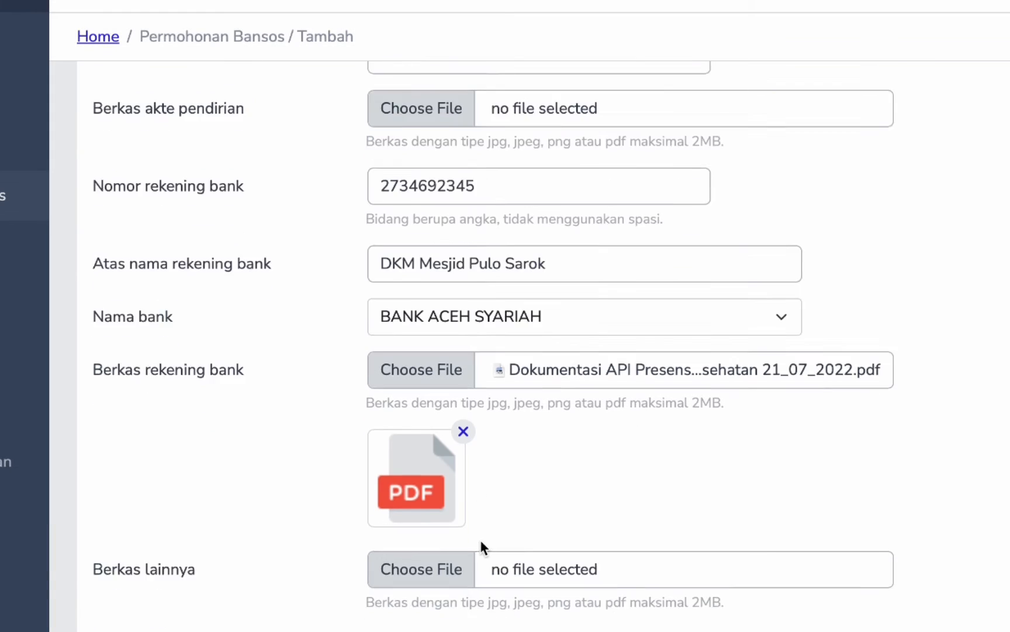
pyautogui.click(450, 514)
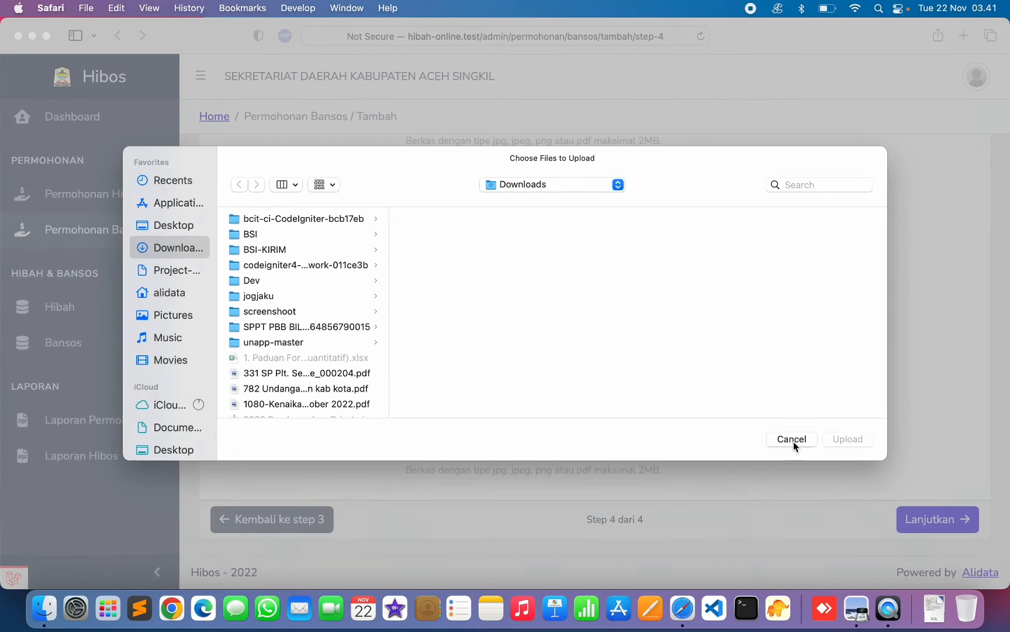
pyautogui.click(907, 490)
pyautogui.click(936, 519)
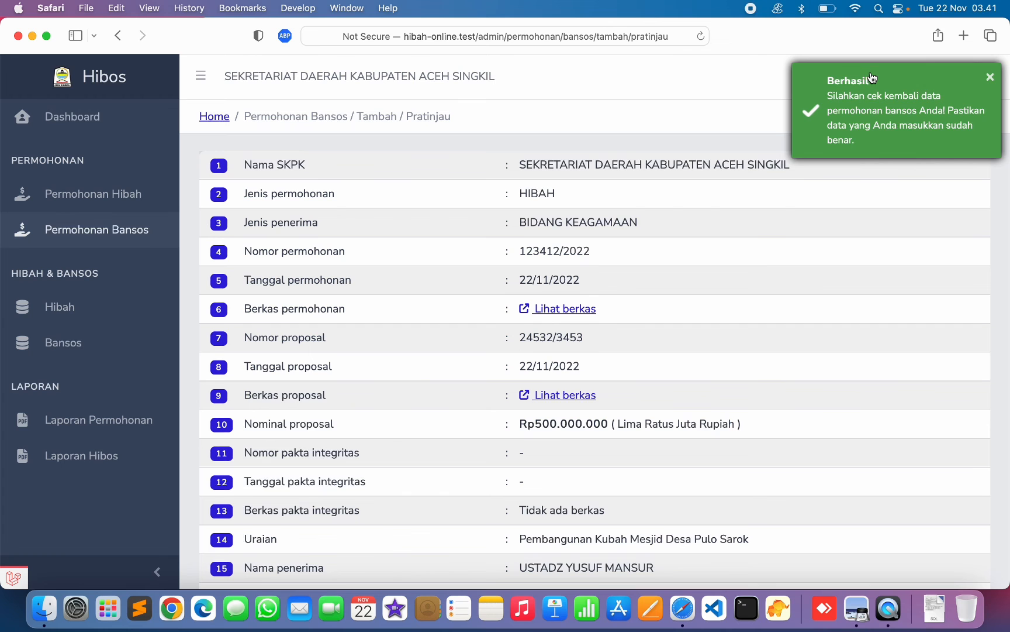
# - Submit the reviewed application with 'Ajukan Permohonan' on the Pratinjau page
pyautogui.scroll(-15, 500, 419)
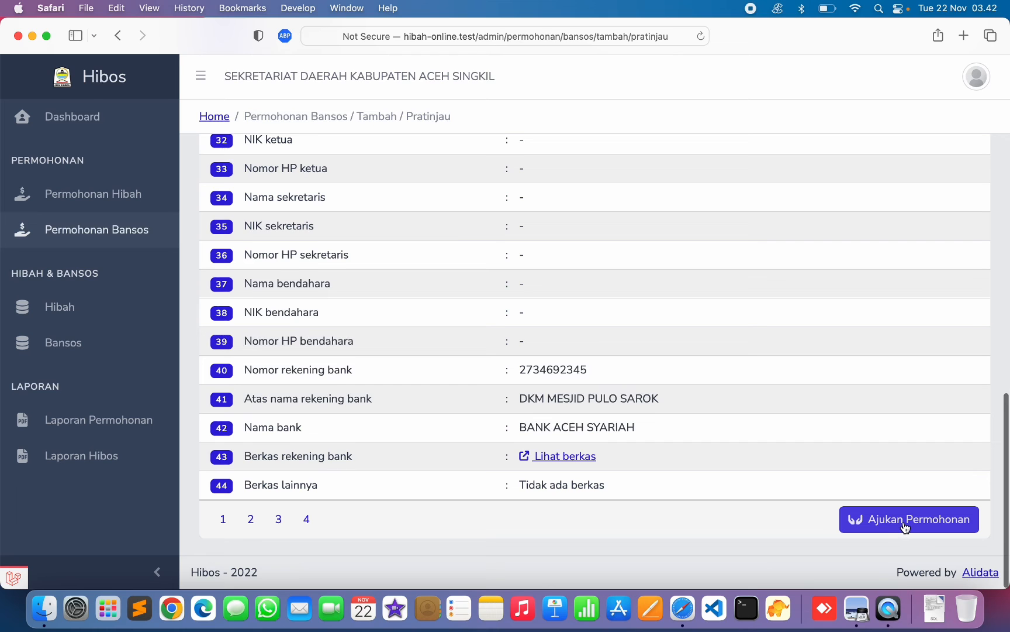
pyautogui.click(905, 526)
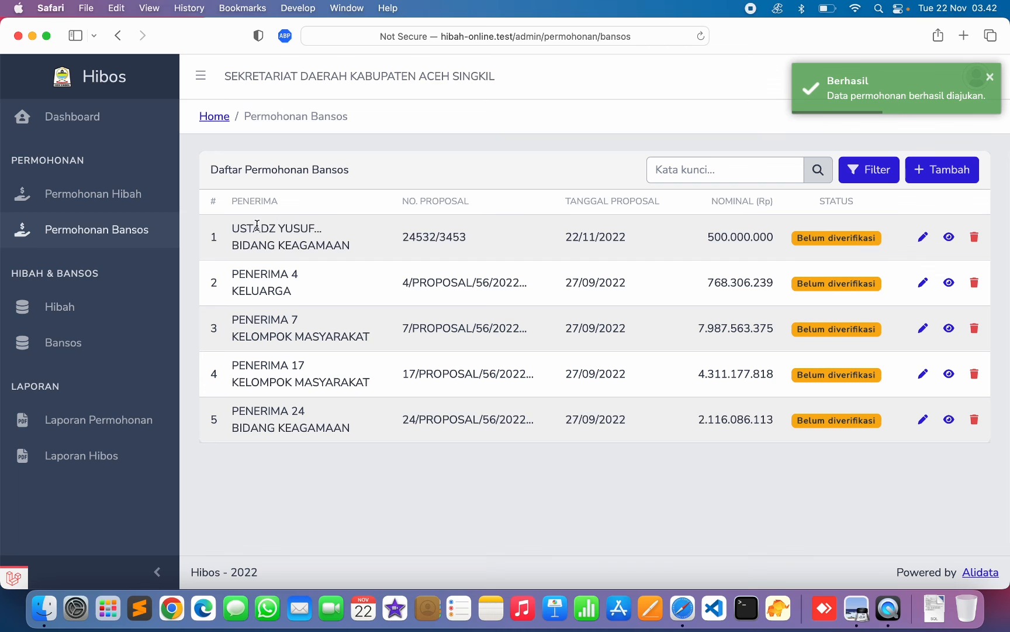
pyautogui.moveTo(256, 227); pyautogui.dragTo(603, 249)
pyautogui.click(604, 242)
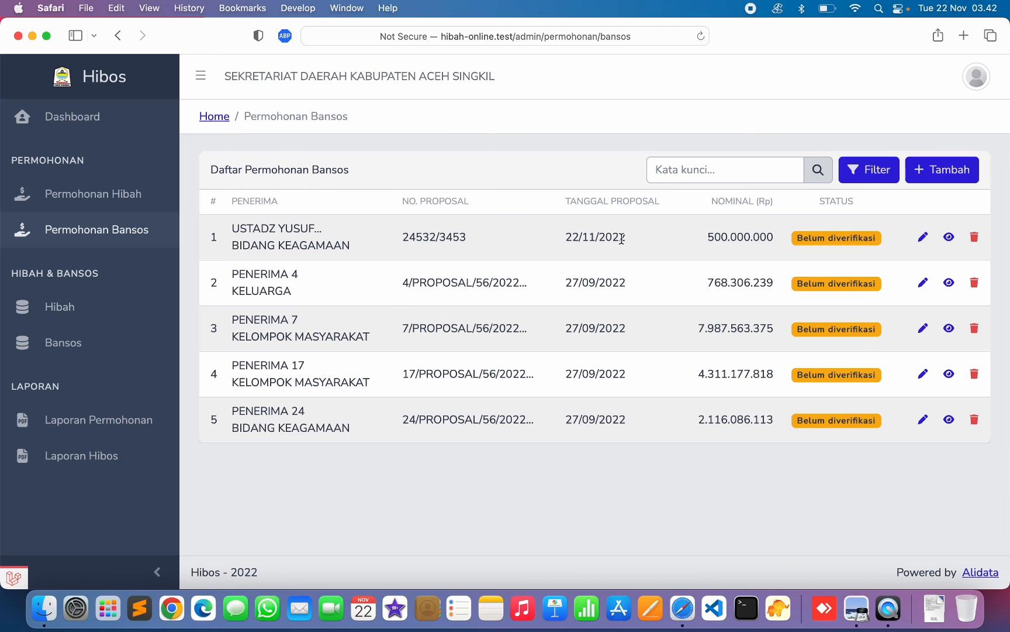
pyautogui.click(923, 238)
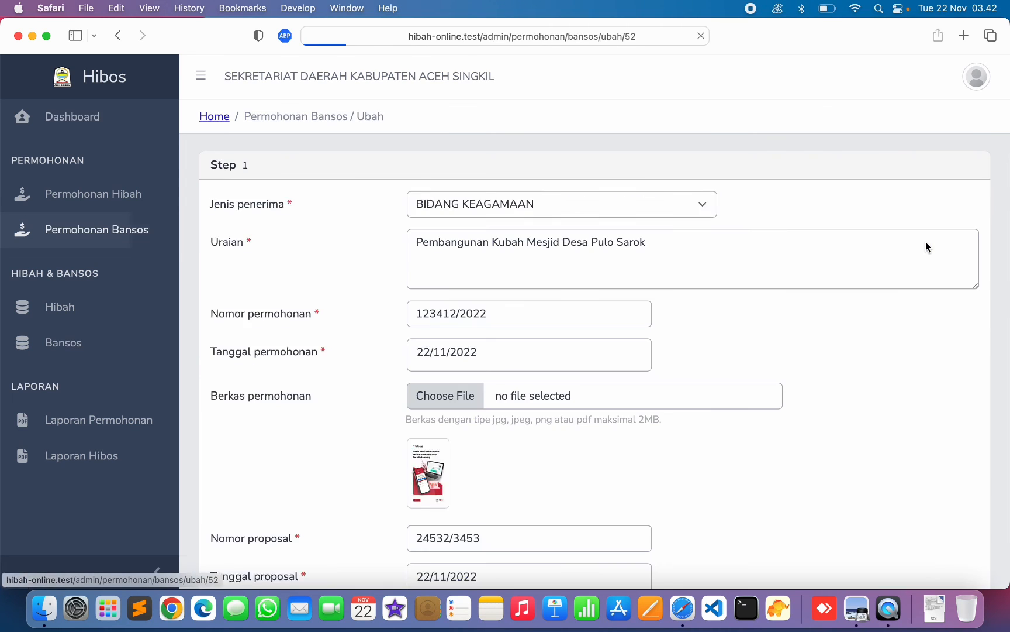
pyautogui.click(118, 35)
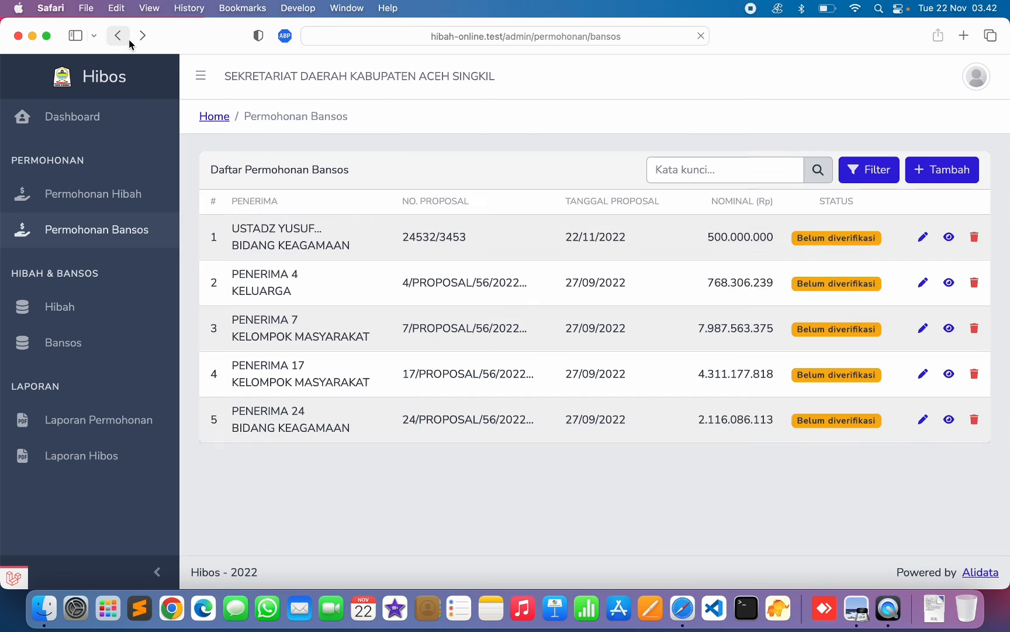
pyautogui.click(957, 239)
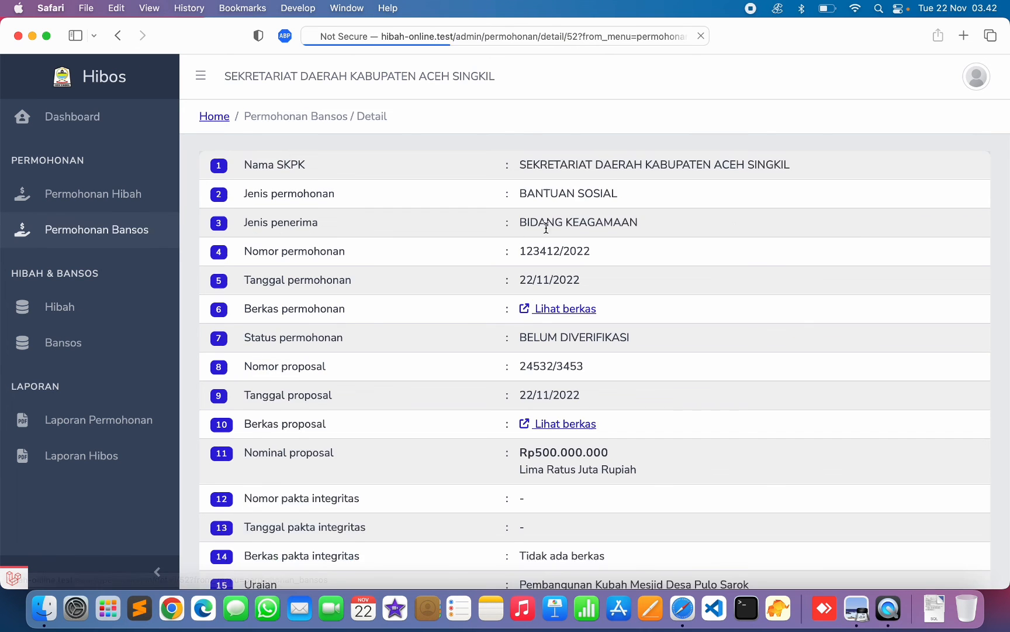
pyautogui.scroll(-10, 506, 228)
pyautogui.scroll(-5, 508, 229)
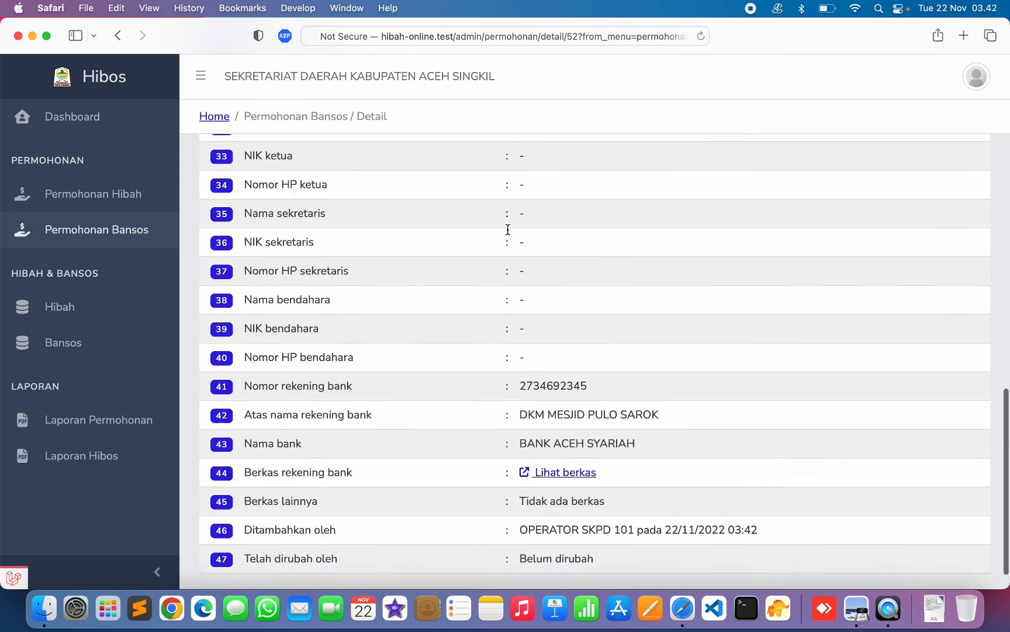
pyautogui.scroll(15, 508, 226)
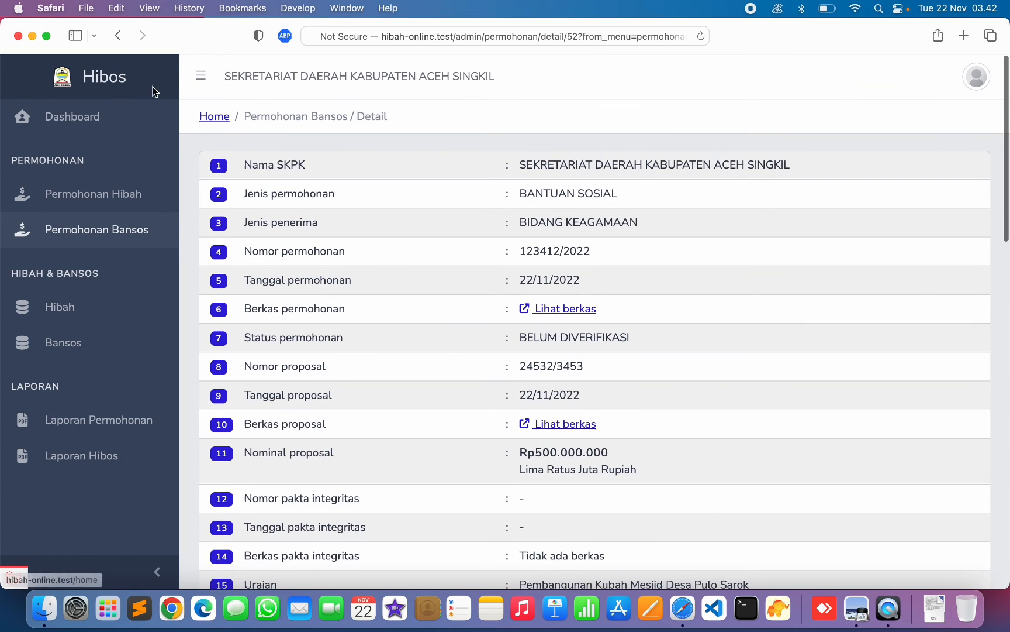
pyautogui.click(118, 36)
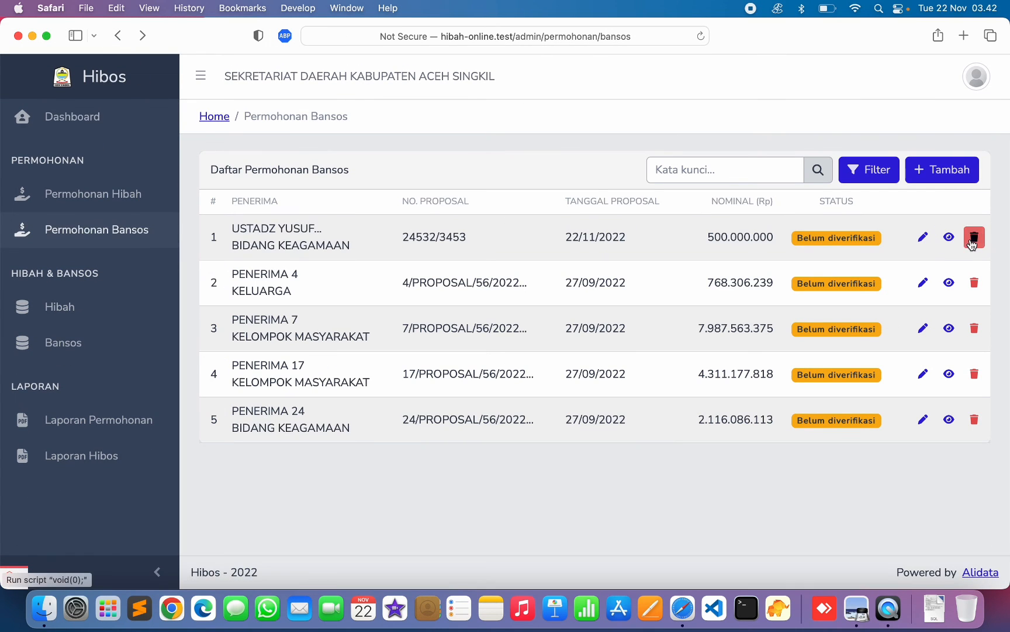